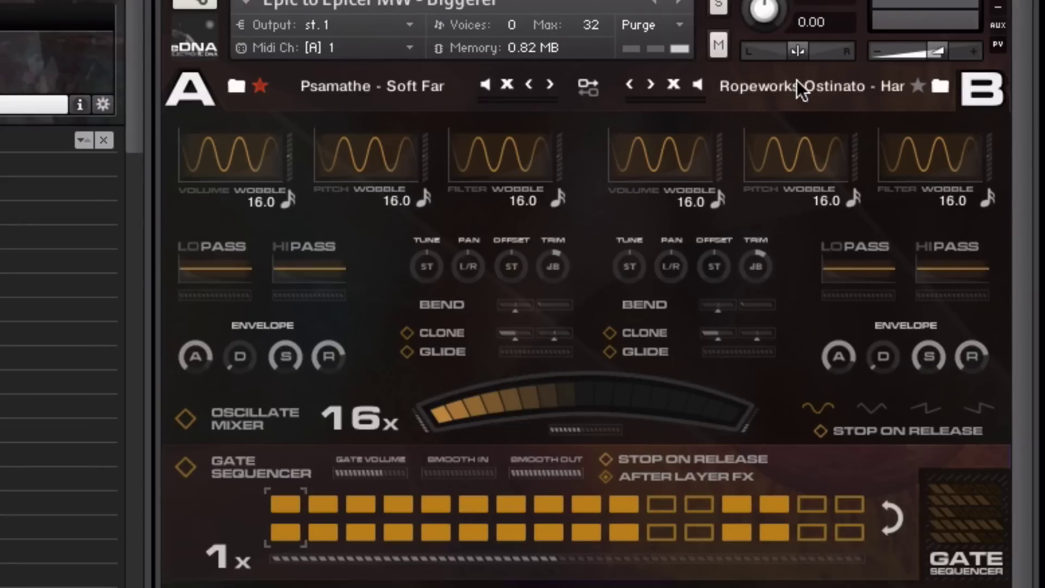
# Step: Sweep the oscillate mixer blend, then browse bay A's sounds down to the Psamathe and Ropeworks entries
pyautogui.moveTo(482, 401); pyautogui.dragTo(392, 424)
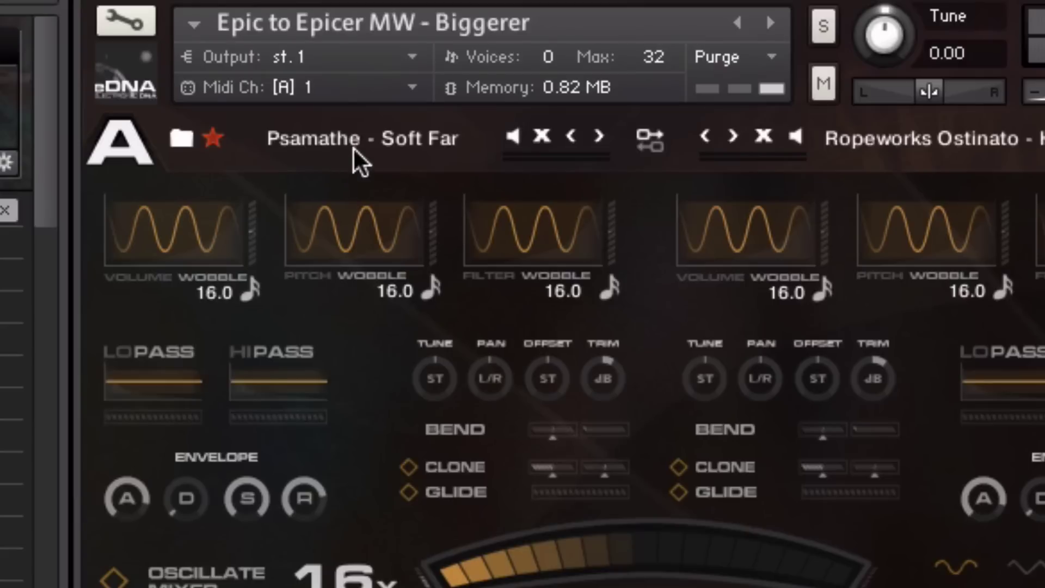
pyautogui.click(186, 143)
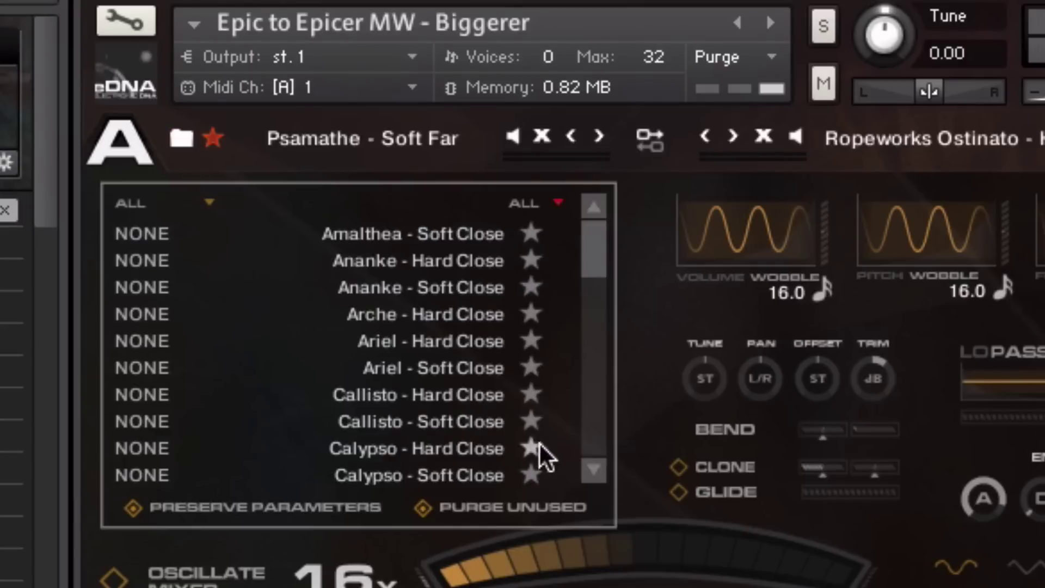
pyautogui.moveTo(588, 261); pyautogui.dragTo(588, 348)
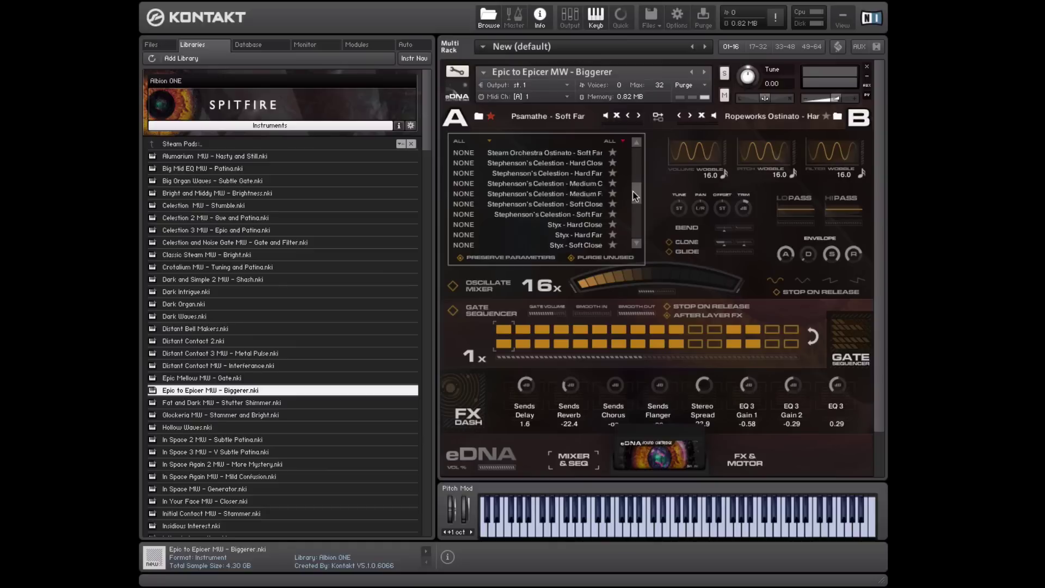
pyautogui.moveTo(634, 191)
pyautogui.mouseDown()
pyautogui.moveTo(632, 178)
pyautogui.moveTo(634, 197)
pyautogui.mouseUp()
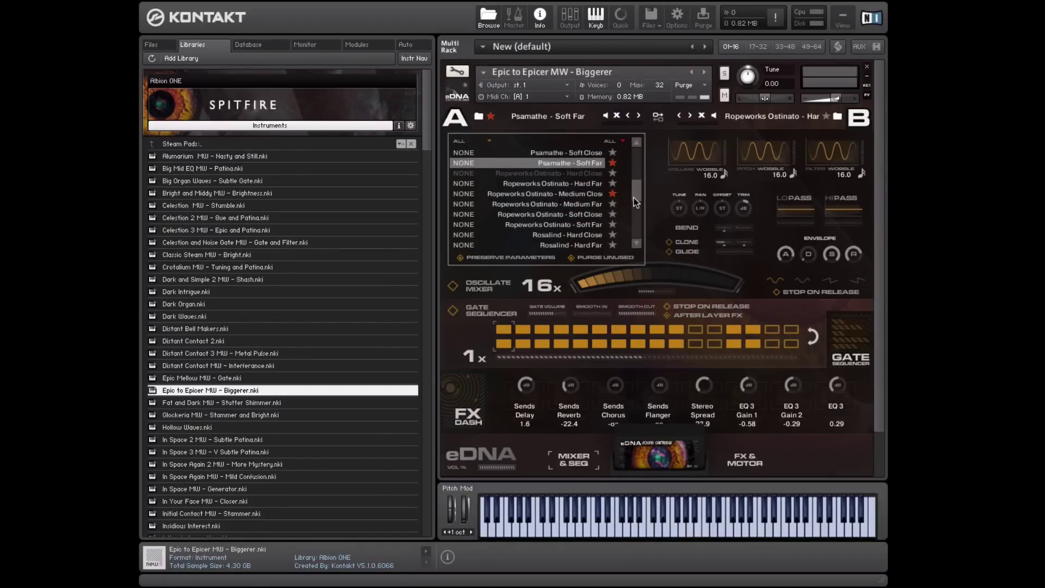
# Step: Audition Ropeworks Ostinato Medium Far and Soft Close in bay A, trying ratings before leaving Soft Close unrated
pyautogui.click(547, 204)
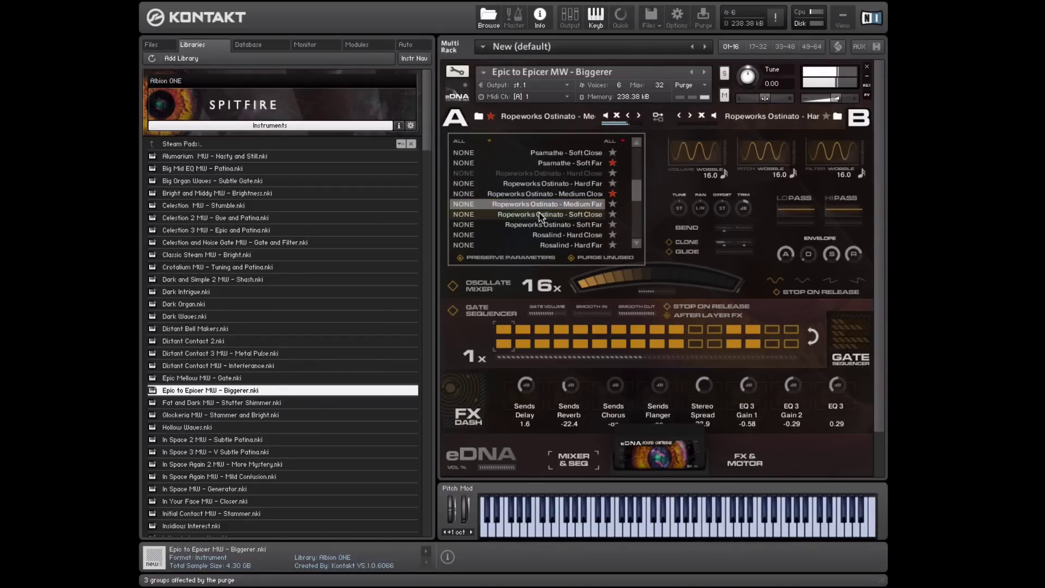
pyautogui.click(539, 214)
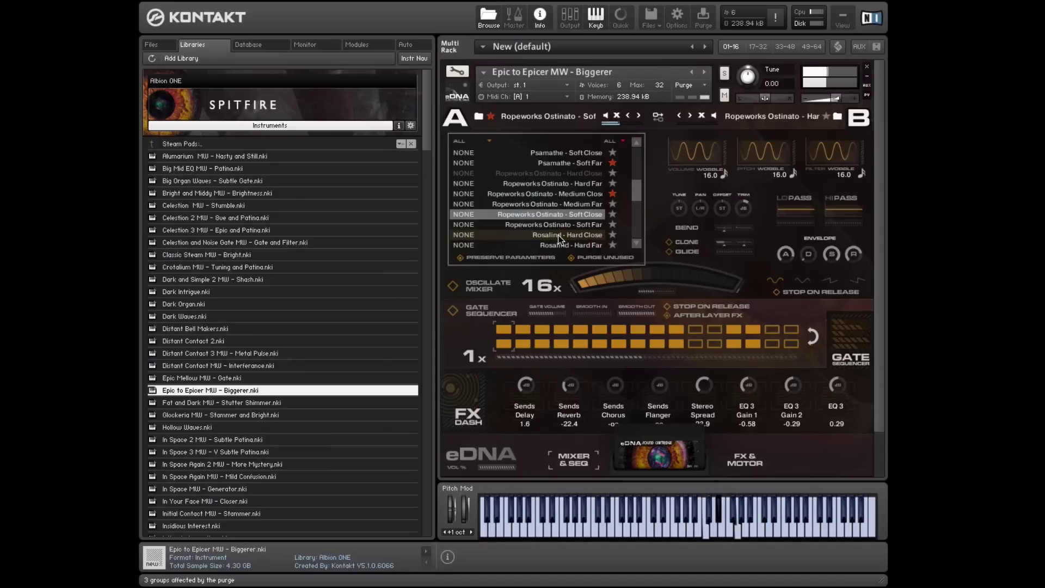
pyautogui.click(612, 215)
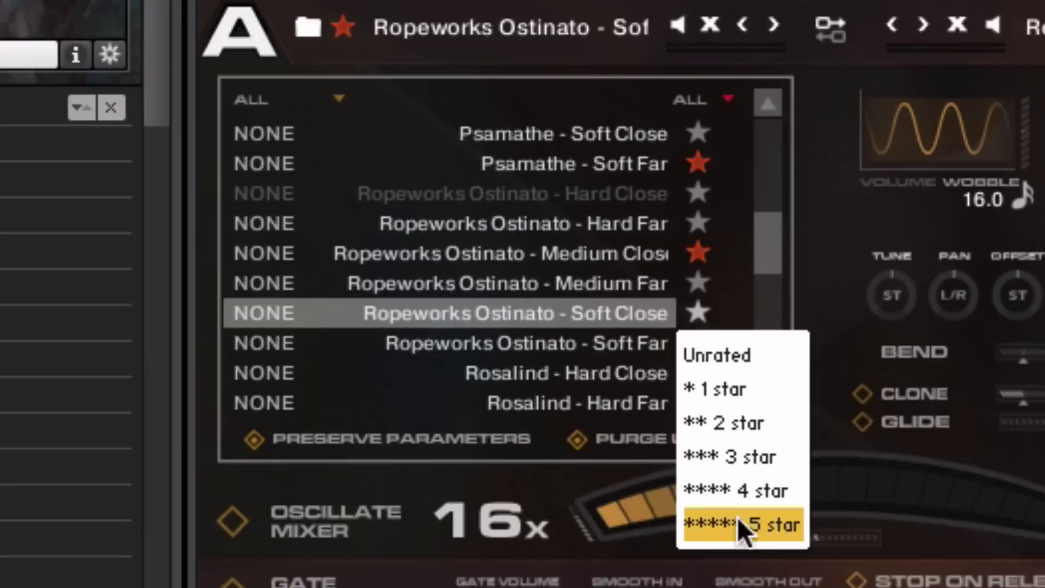
pyautogui.click(744, 526)
pyautogui.click(698, 312)
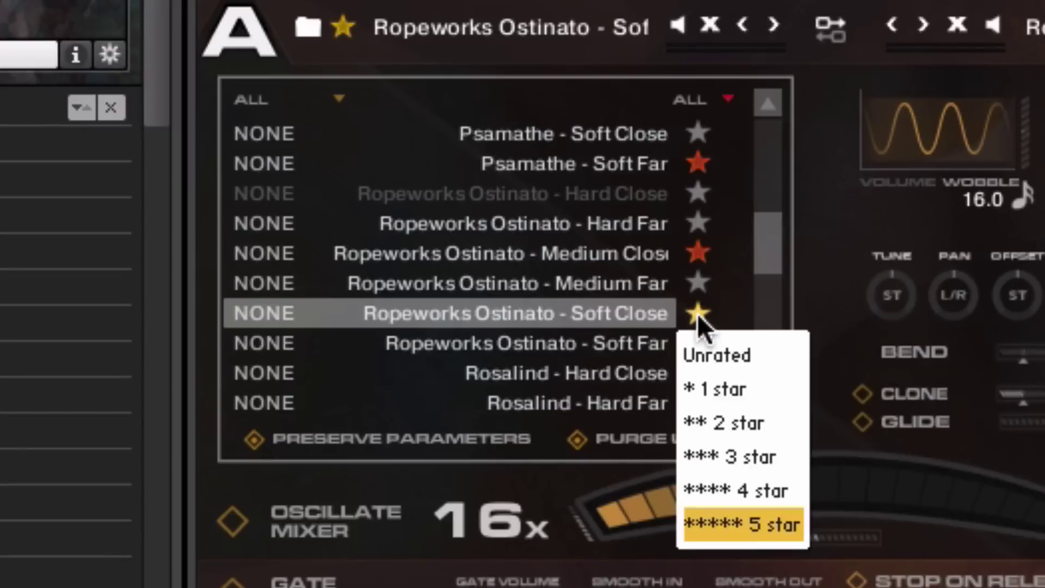
pyautogui.click(732, 456)
pyautogui.click(696, 311)
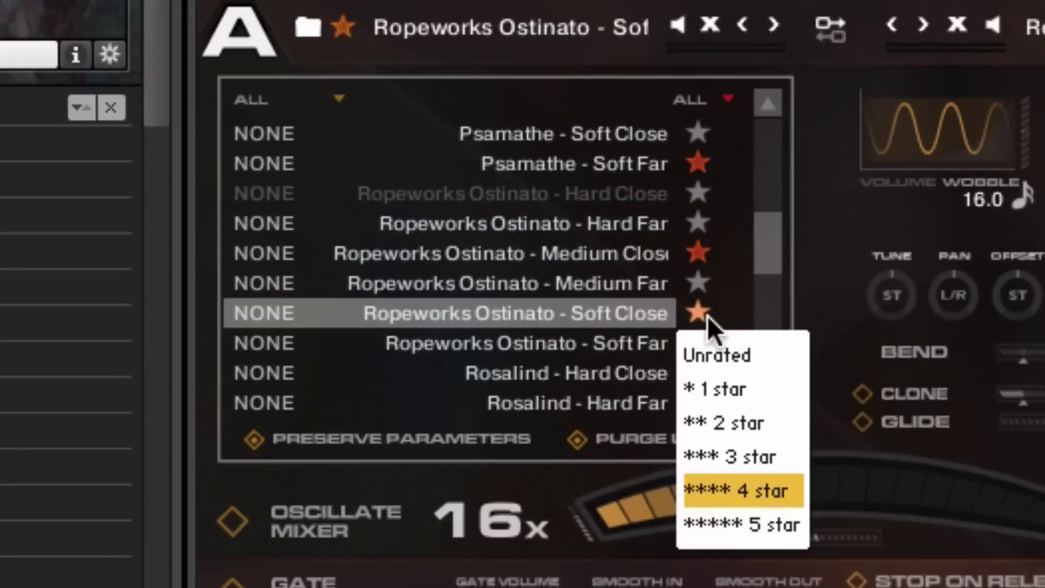
pyautogui.click(732, 389)
pyautogui.click(695, 310)
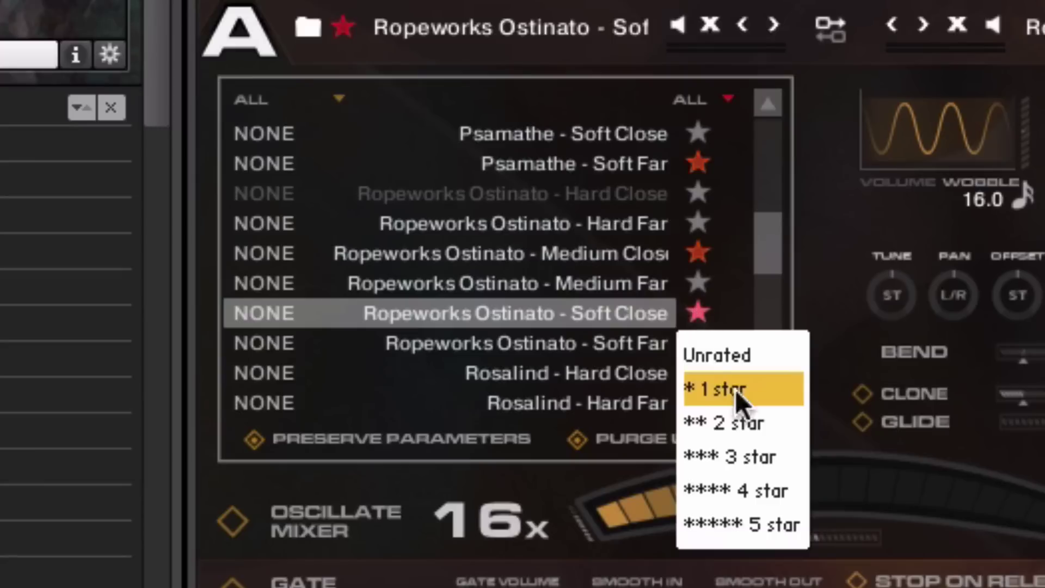
pyautogui.click(718, 356)
# Step: Clear the ratings of Ropeworks Medium Close and Psamathe - Soft Far
pyautogui.click(697, 253)
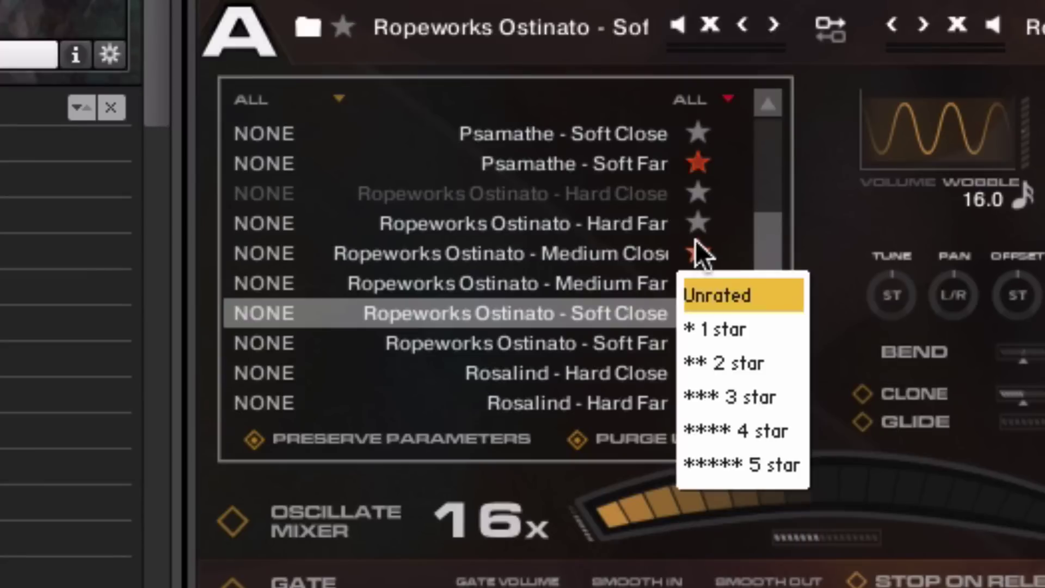
pyautogui.click(738, 296)
pyautogui.click(698, 161)
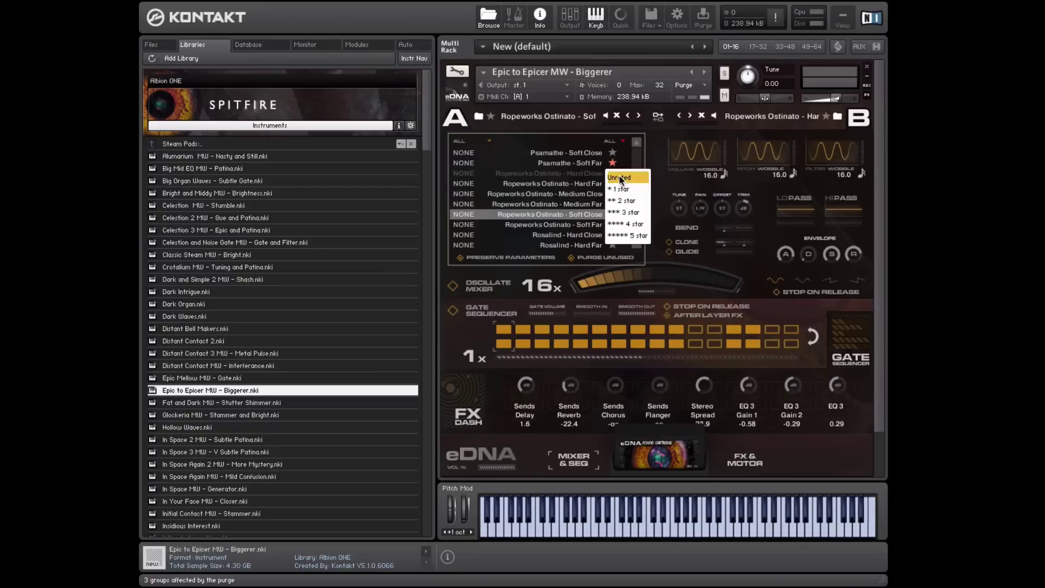
pyautogui.click(718, 202)
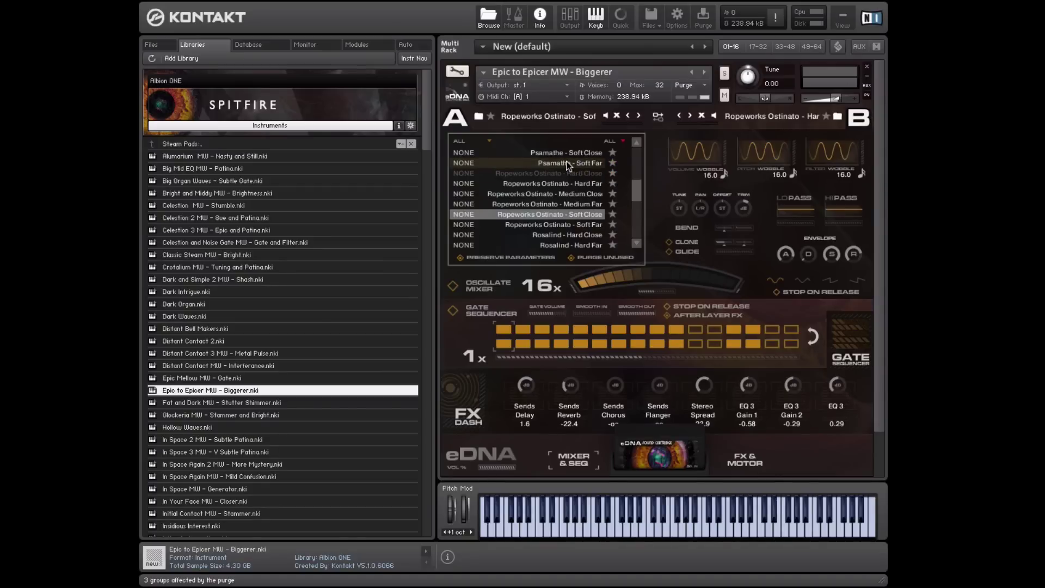
# Step: Reload Psamathe - Soft Far into bay A and rate it 4 stars
pyautogui.click(575, 162)
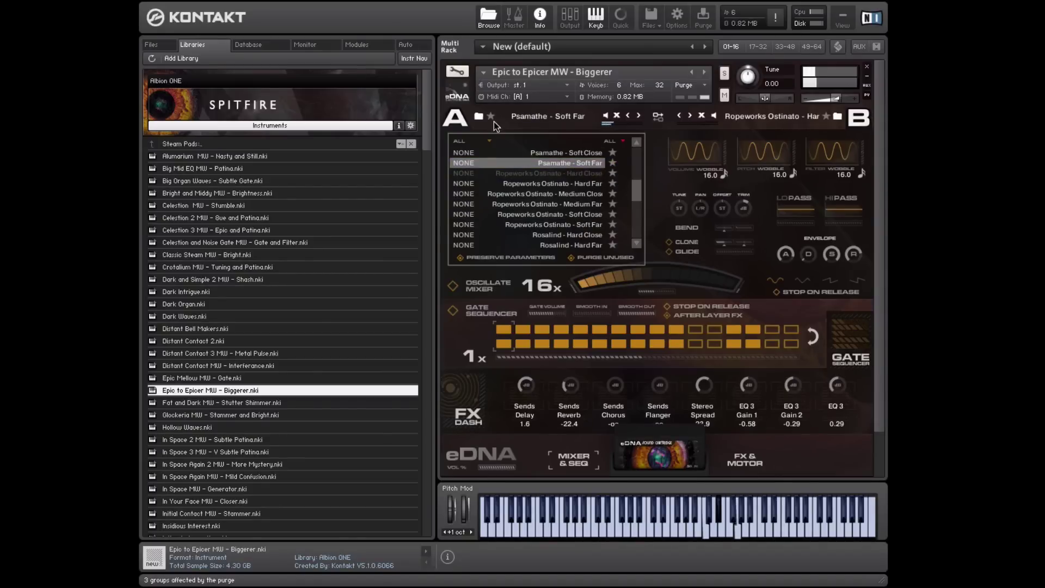
pyautogui.click(479, 116)
pyautogui.click(490, 115)
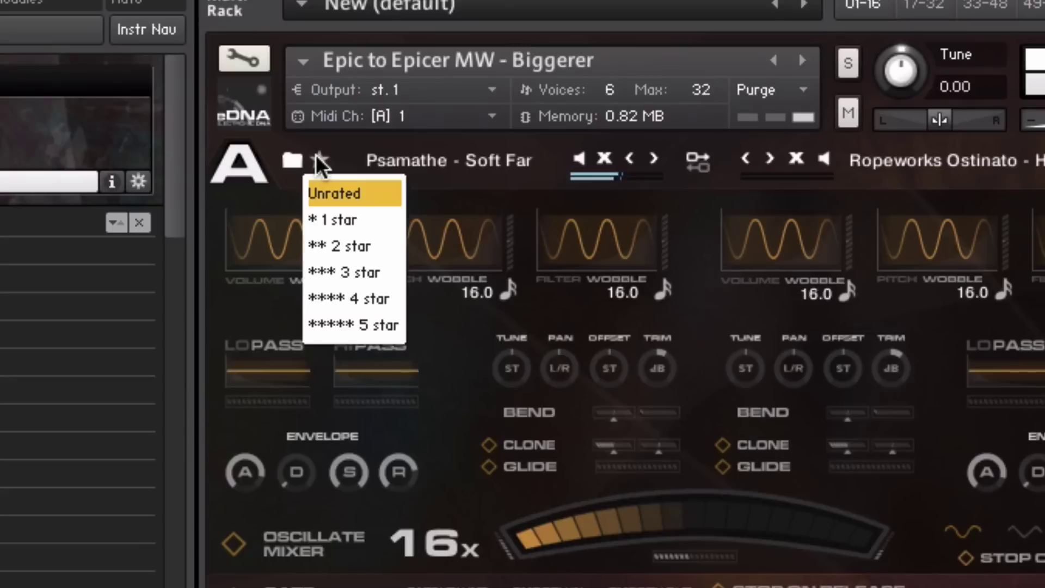
pyautogui.click(381, 299)
pyautogui.click(290, 162)
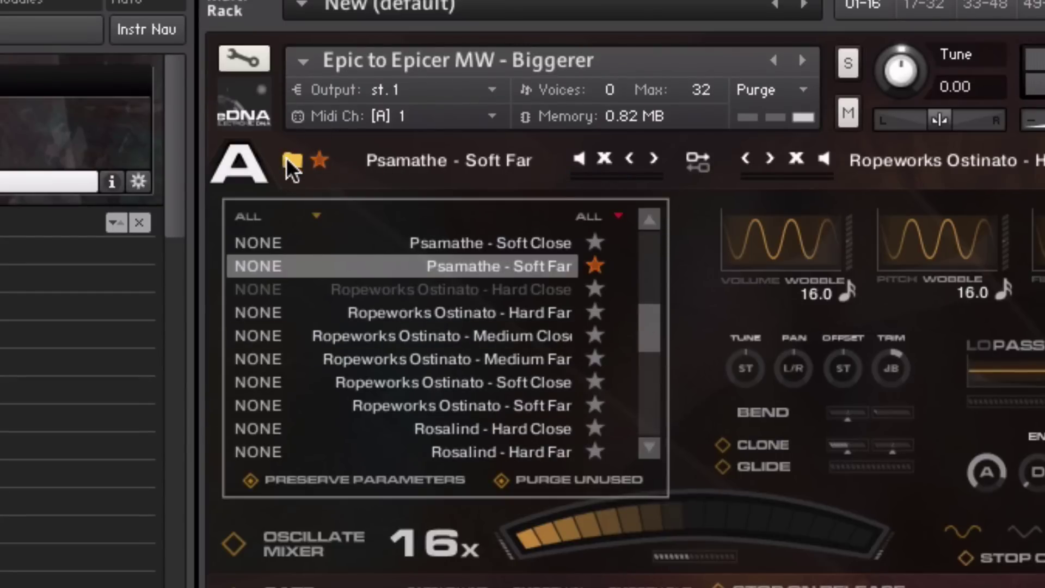
# Step: Mute bay A and remove its sound, leaving the bay empty
pyautogui.scroll(2, 436, 348)
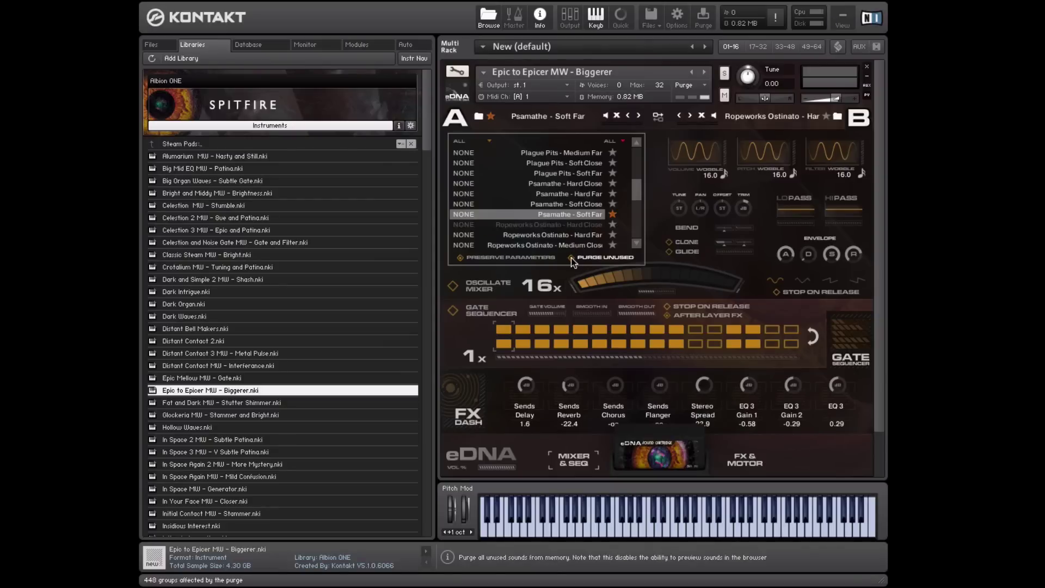
pyautogui.scroll(2, 639, 192)
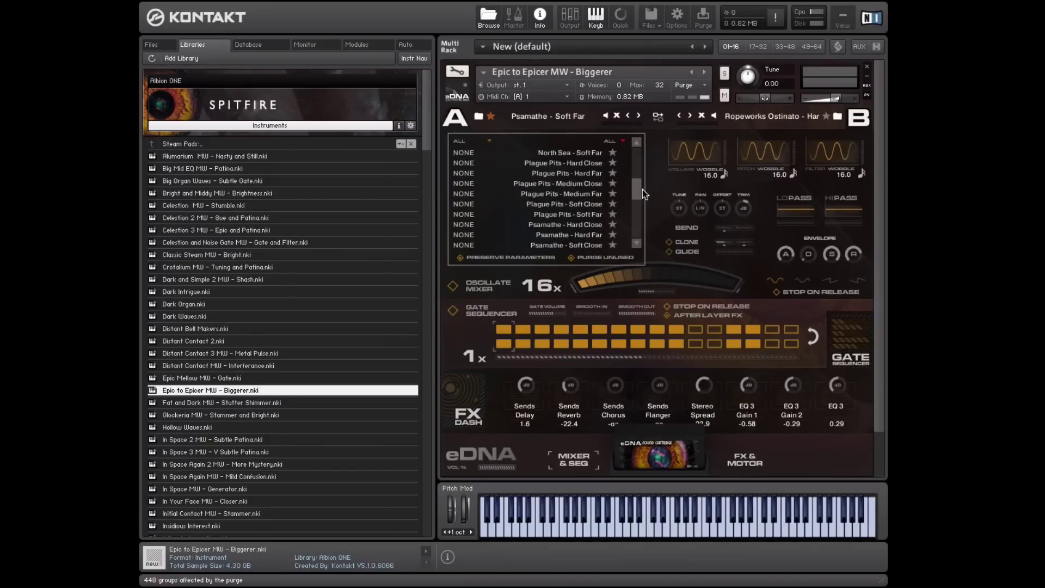
pyautogui.scroll(-4, 642, 189)
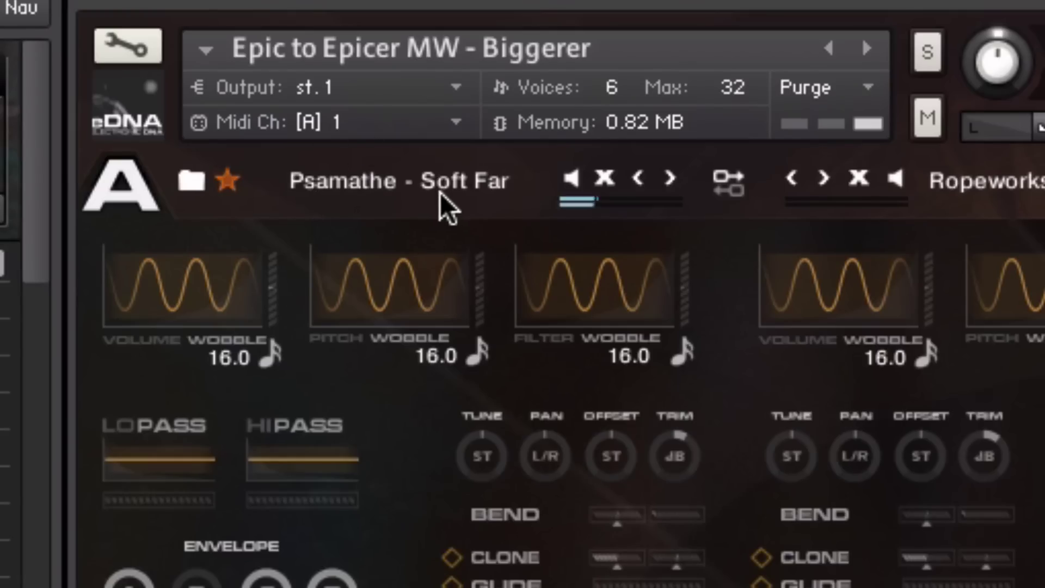
pyautogui.click(570, 179)
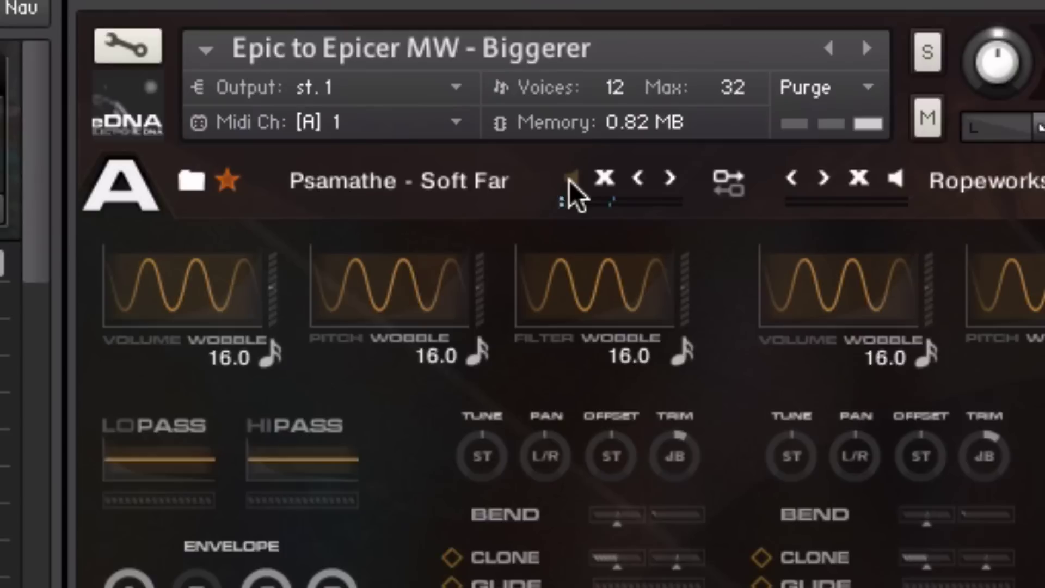
pyautogui.click(603, 180)
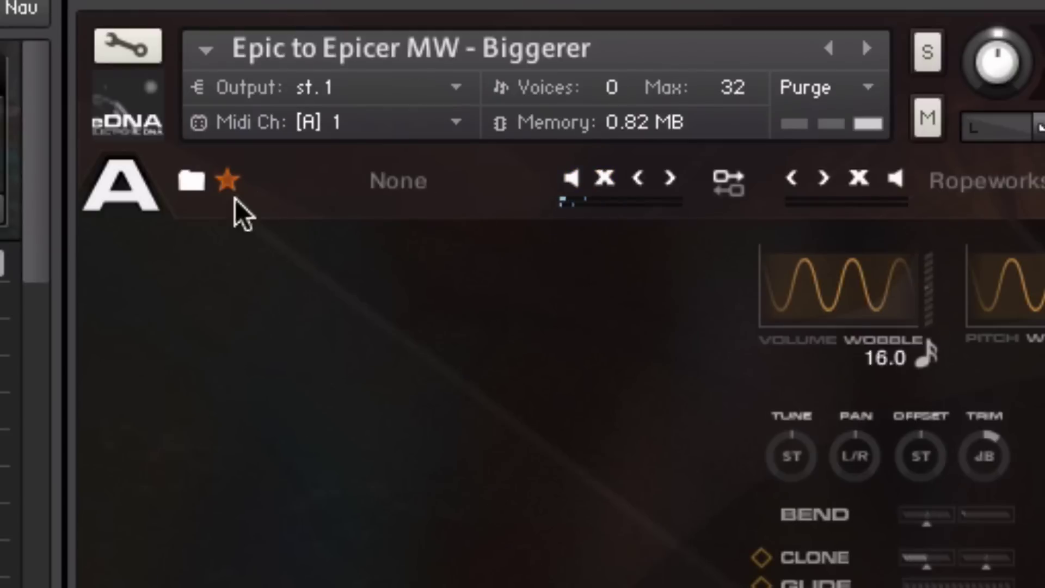
# Step: Load Psamathe - Soft Far into bay A and step through its neighbouring sounds with the arrows
pyautogui.click(194, 188)
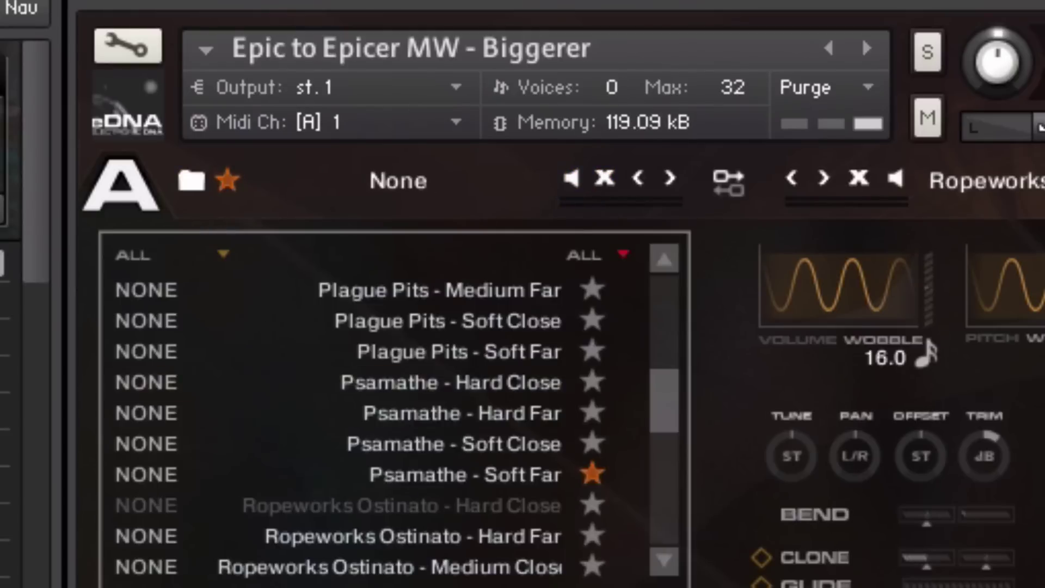
pyautogui.click(482, 488)
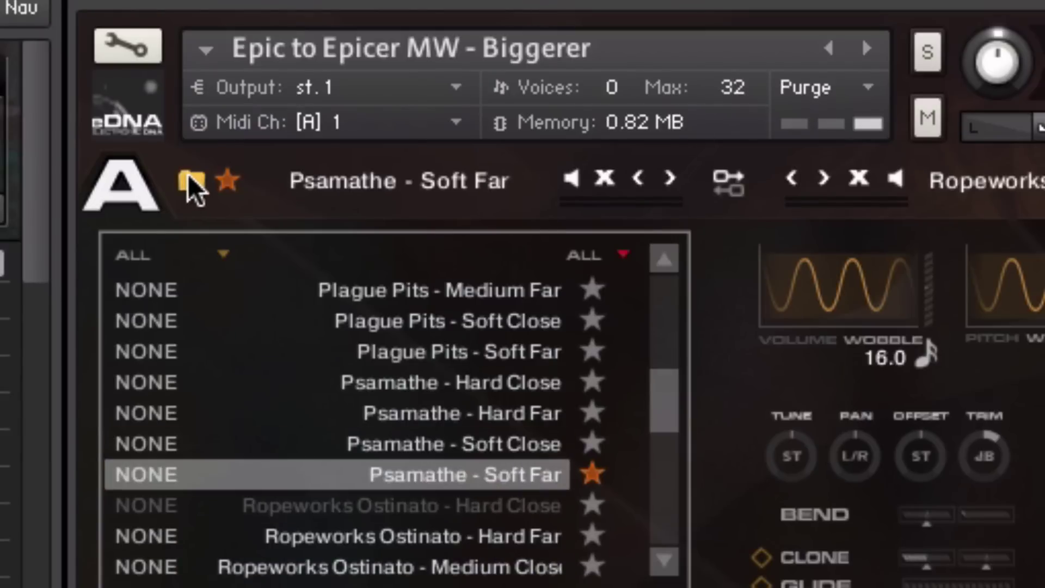
pyautogui.click(196, 187)
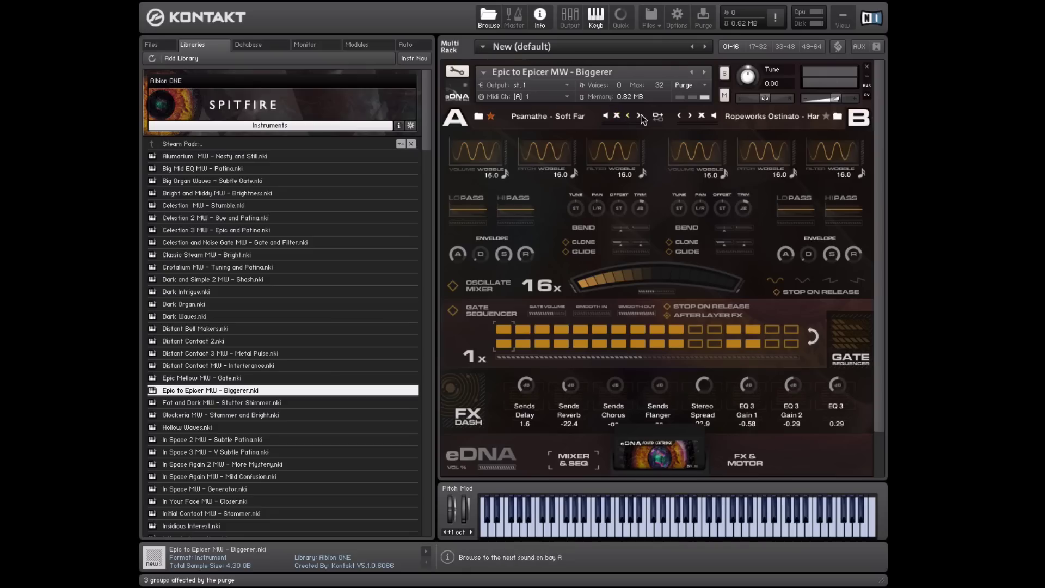
pyautogui.click(640, 114)
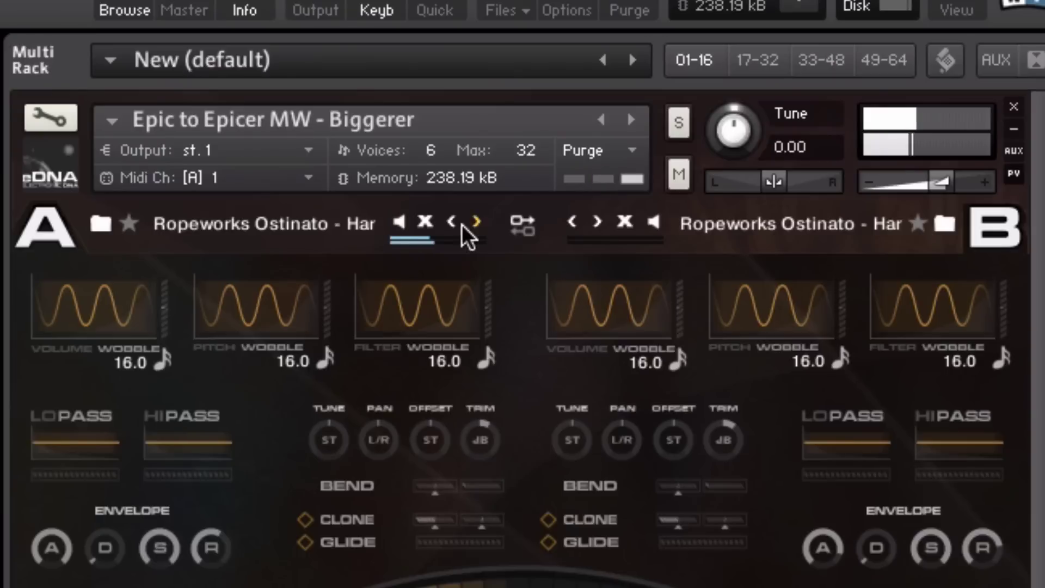
pyautogui.click(454, 221)
# Step: Step bay A back to Psamathe - Soft Far and shift the oscillate mixer blend toward bay B
pyautogui.click(453, 222)
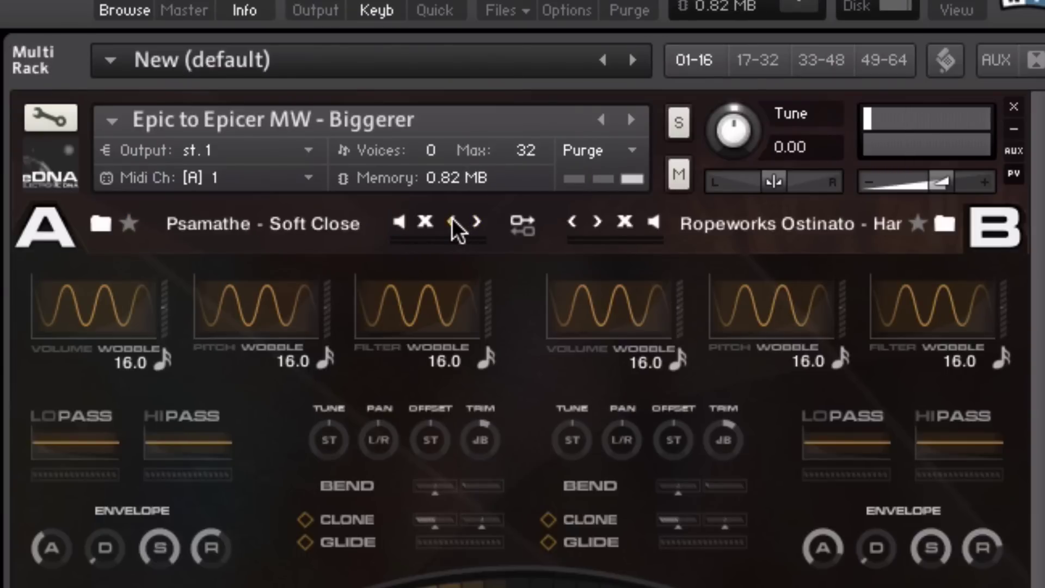
pyautogui.click(477, 221)
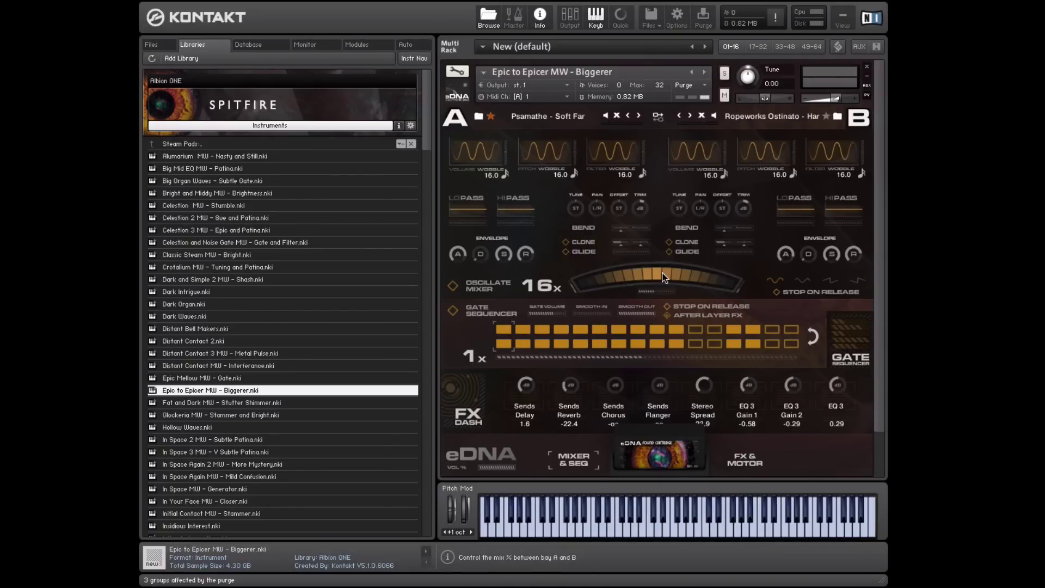
pyautogui.moveTo(617, 283); pyautogui.dragTo(659, 277)
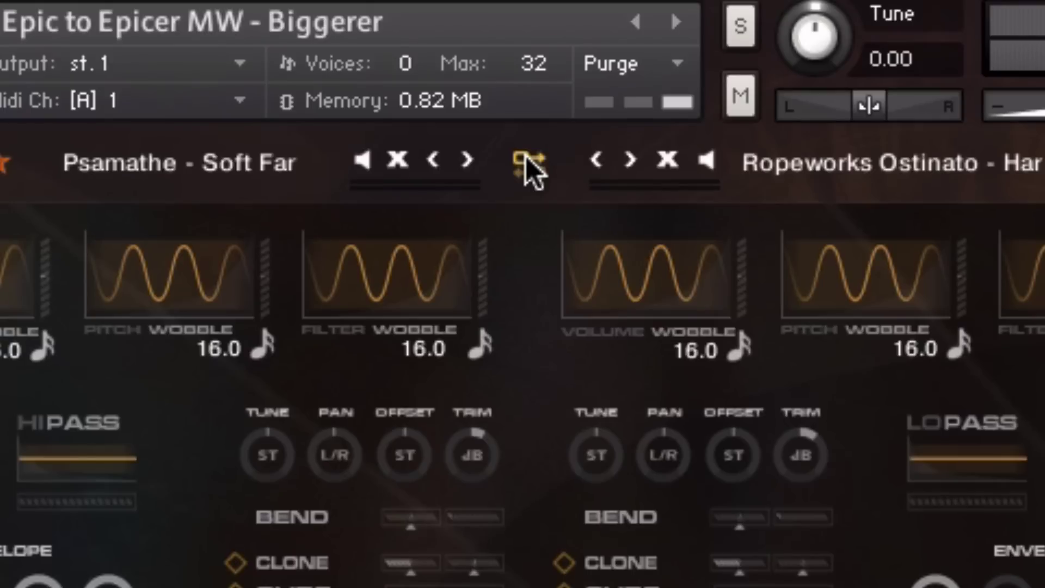
# Step: Swap the bay sounds until Psamathe - Soft Far sits in bay A and Ropeworks Ostinato in B
pyautogui.click(529, 164)
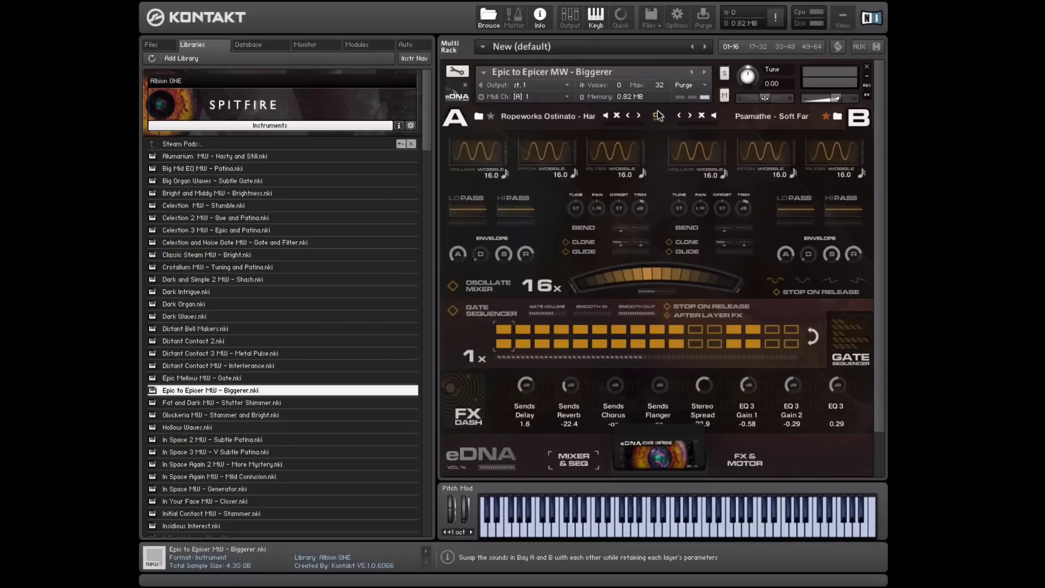
pyautogui.click(658, 117)
pyautogui.click(658, 117)
pyautogui.click(658, 117)
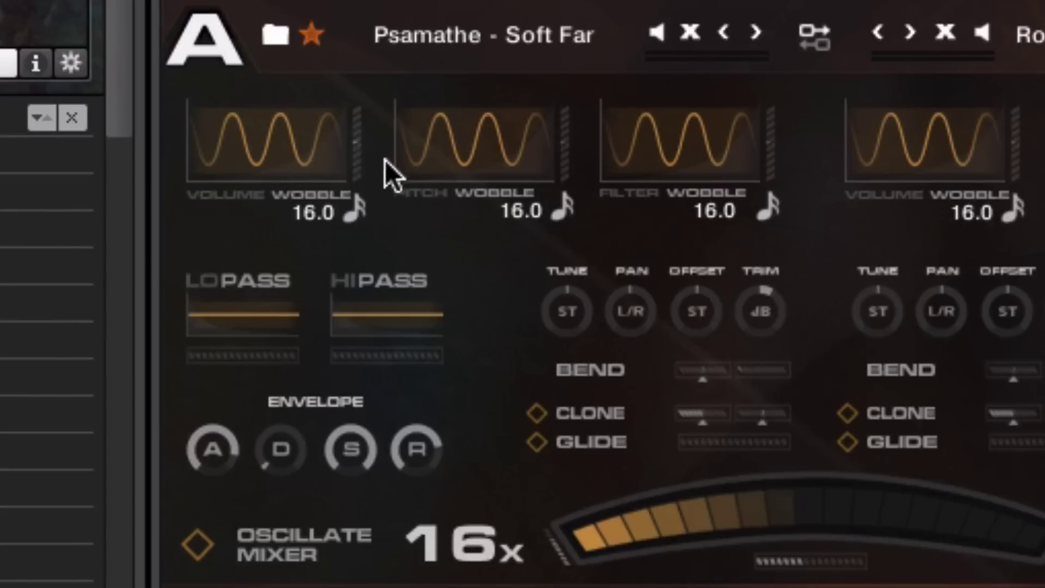
# Step: Set bay A's volume wobble amount to -100% and its rate to 7.0
pyautogui.moveTo(358, 150); pyautogui.dragTo(356, 280)
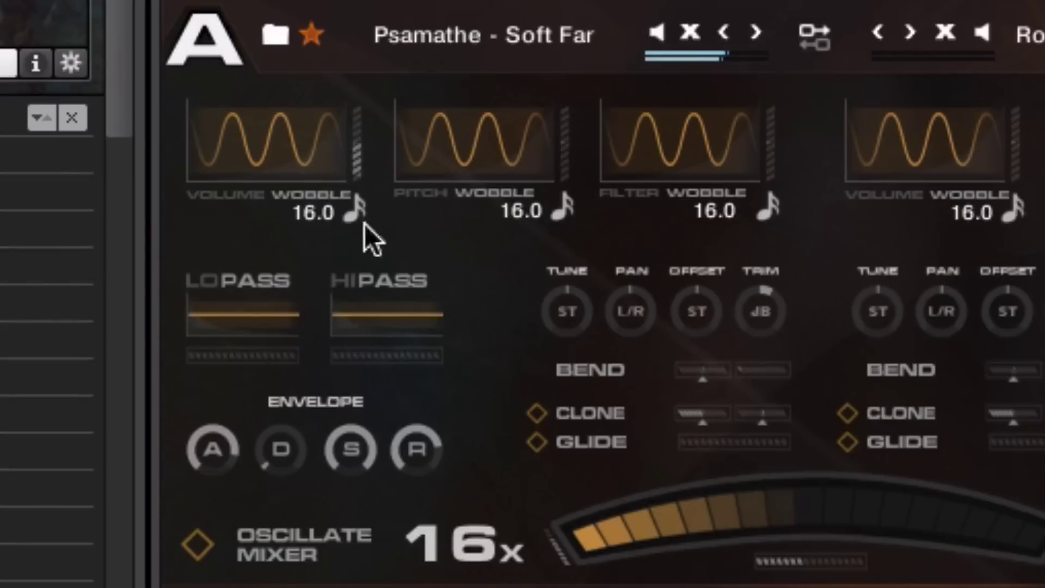
pyautogui.moveTo(354, 154); pyautogui.dragTo(367, 292)
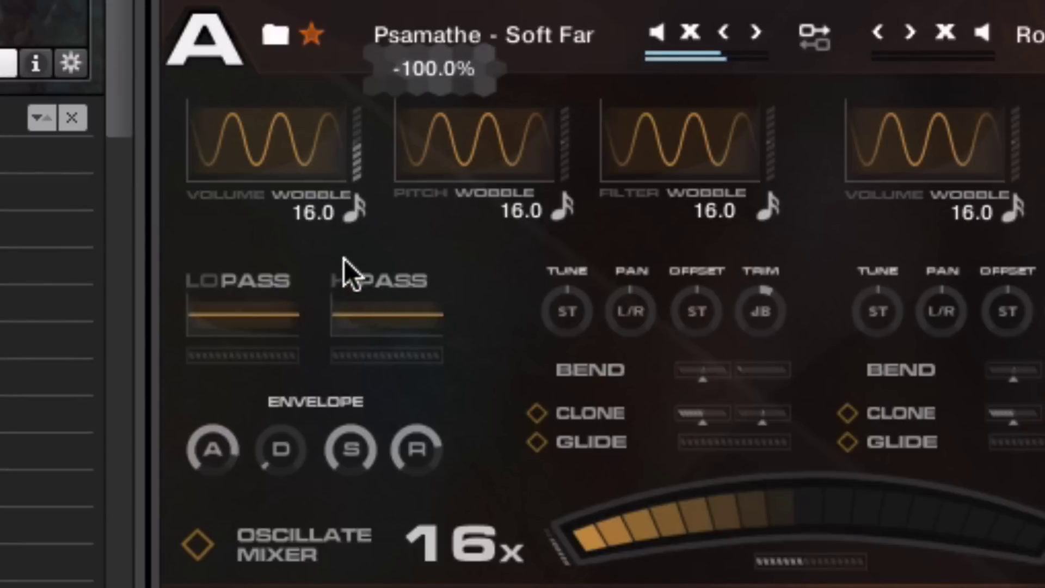
pyautogui.moveTo(299, 137); pyautogui.dragTo(275, 130)
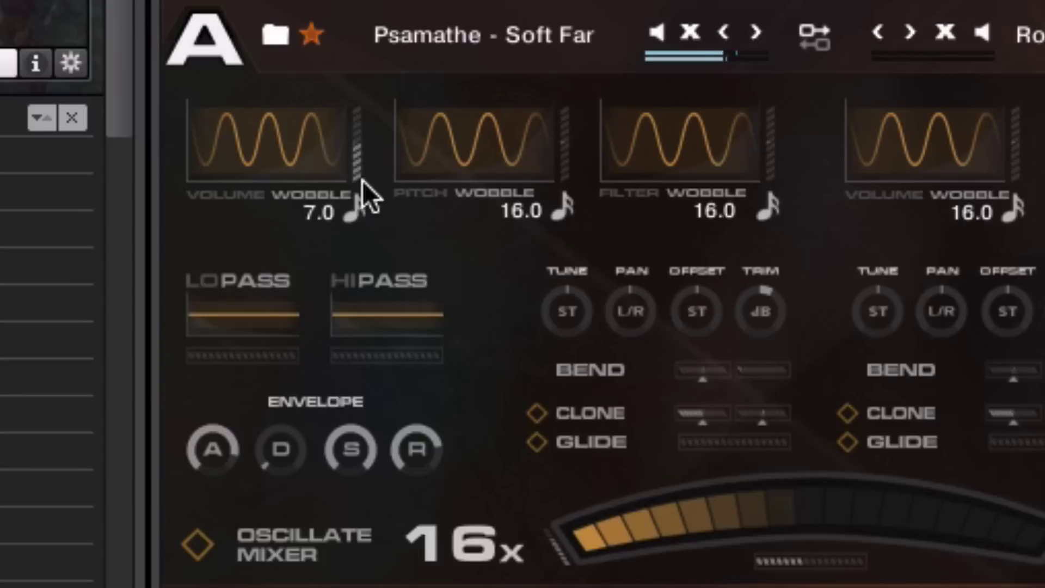
pyautogui.moveTo(360, 179); pyautogui.dragTo(402, 44)
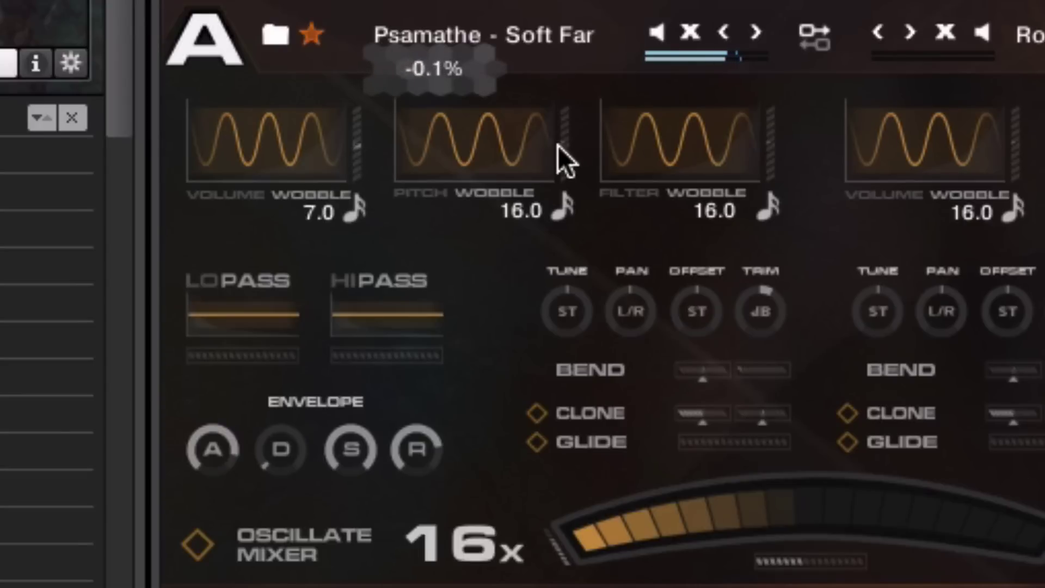
# Step: Set the pitch wobble rate to 501.0 with its amount near zero, and nudge the low-pass amount
pyautogui.moveTo(562, 146); pyautogui.dragTo(565, 369)
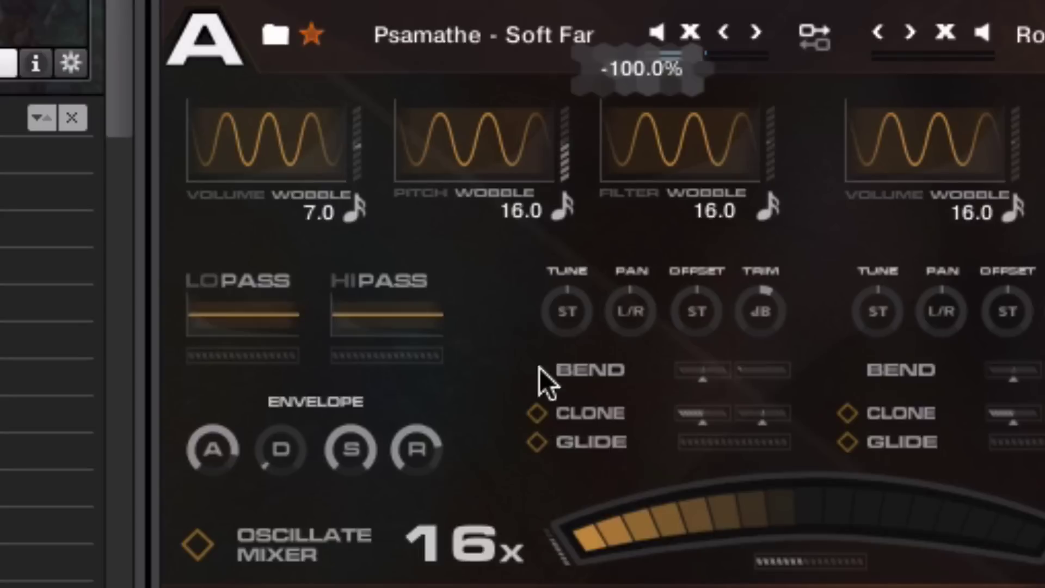
pyautogui.moveTo(574, 224); pyautogui.dragTo(566, 76)
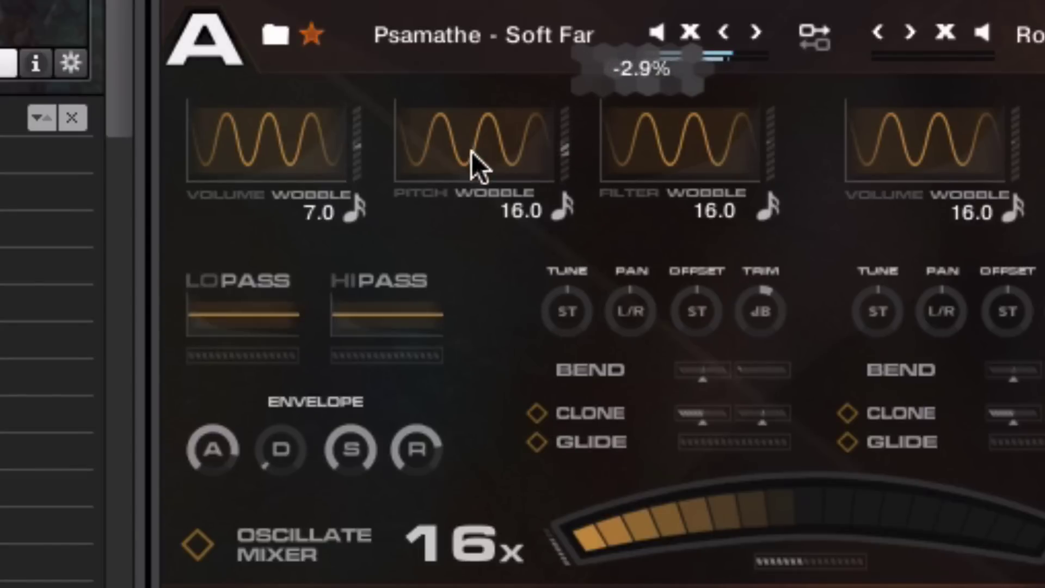
pyautogui.moveTo(474, 157); pyautogui.dragTo(474, 185)
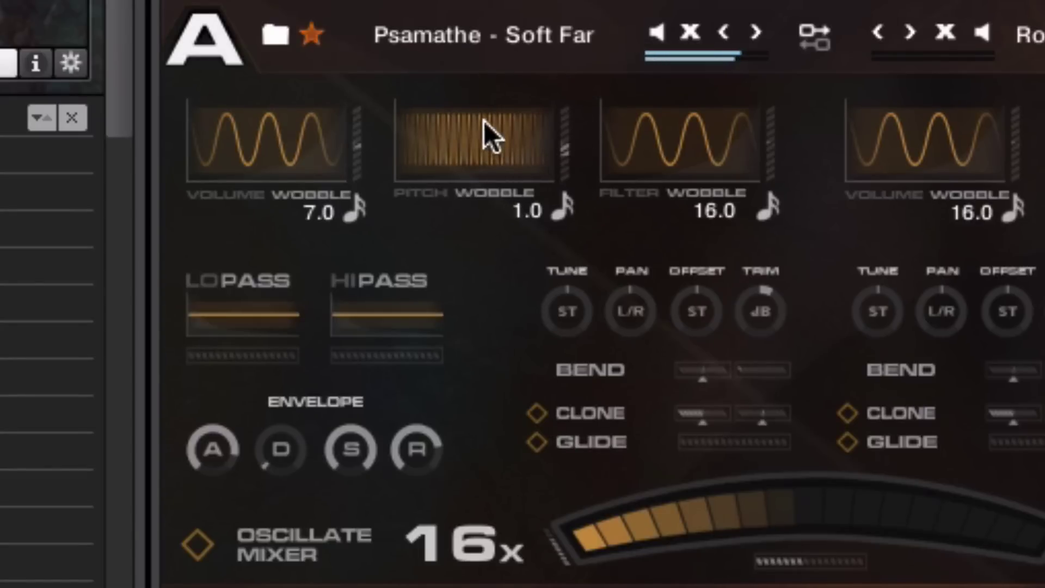
pyautogui.moveTo(485, 121); pyautogui.dragTo(564, 308)
pyautogui.moveTo(568, 156); pyautogui.dragTo(583, 116)
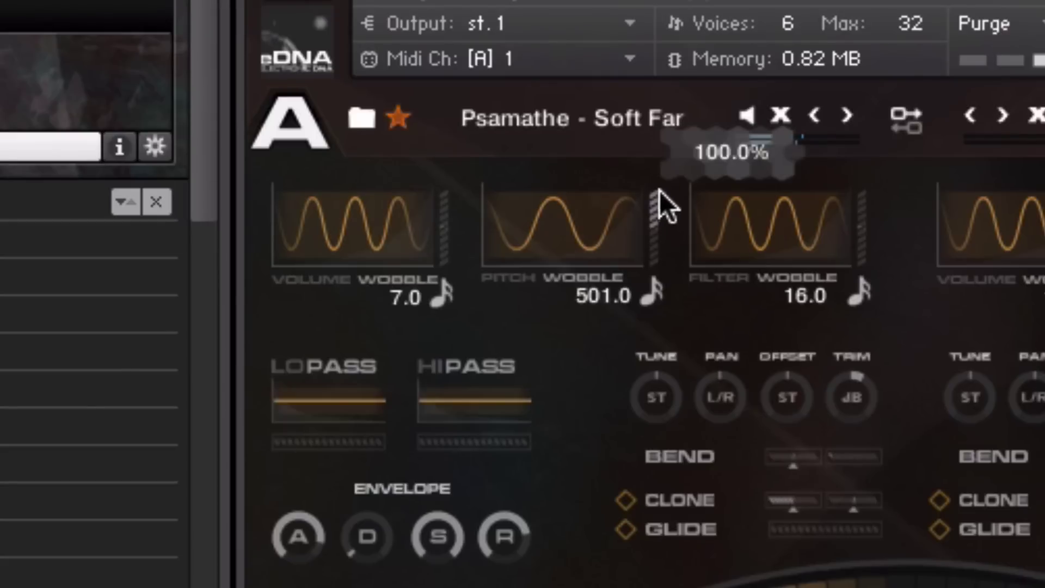
pyautogui.moveTo(657, 191); pyautogui.dragTo(658, 163)
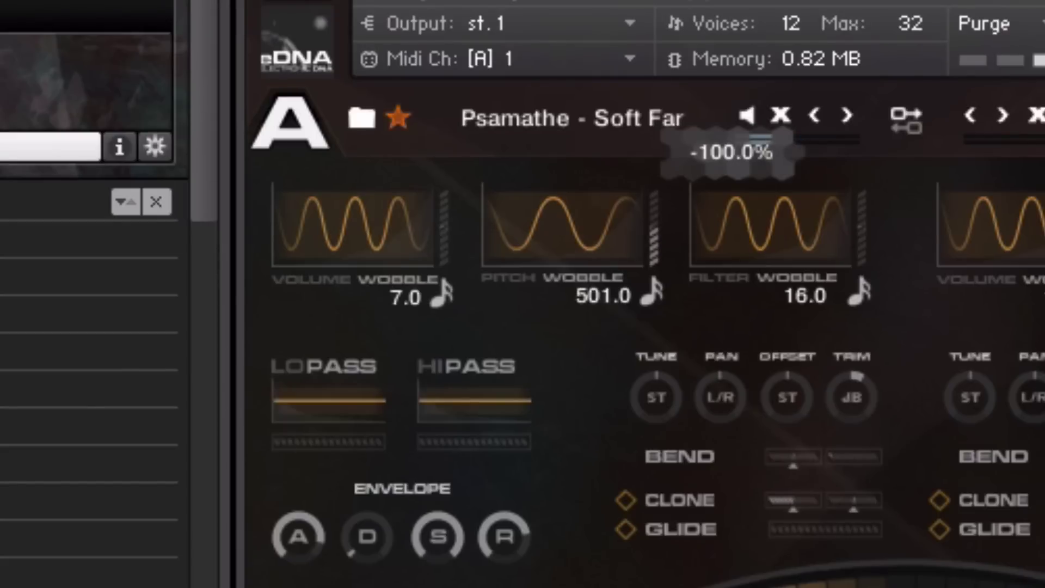
pyautogui.moveTo(653, 257); pyautogui.dragTo(677, 109)
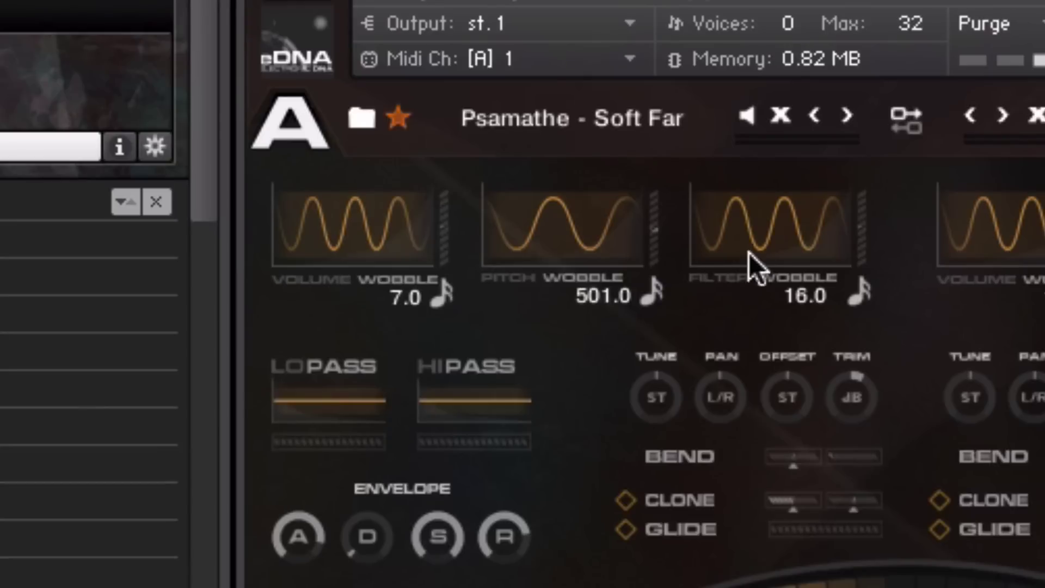
pyautogui.moveTo(293, 440); pyautogui.dragTo(345, 438)
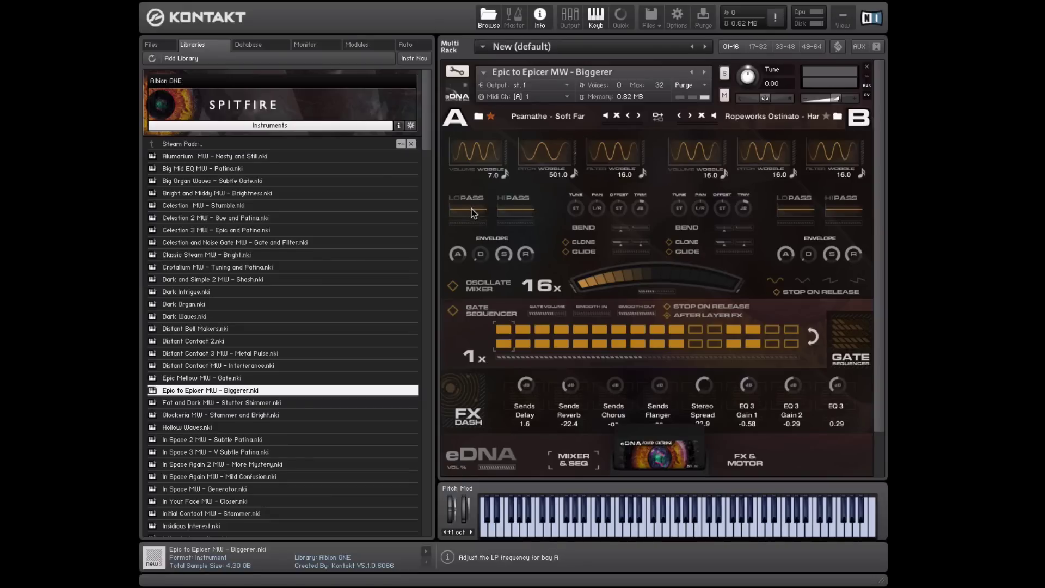
# Step: Tune bay A's low-pass and high-pass cutoffs, with low-pass amount at 32.7% and high-pass back at 0.0%
pyautogui.click(483, 209)
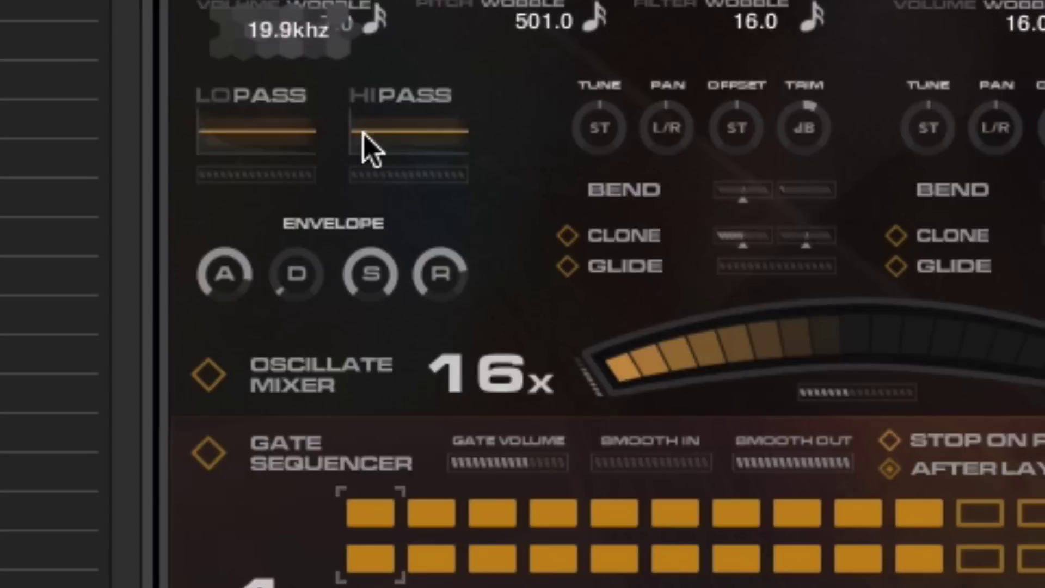
pyautogui.moveTo(503, 213); pyautogui.dragTo(529, 220)
pyautogui.moveTo(452, 174); pyautogui.dragTo(422, 187)
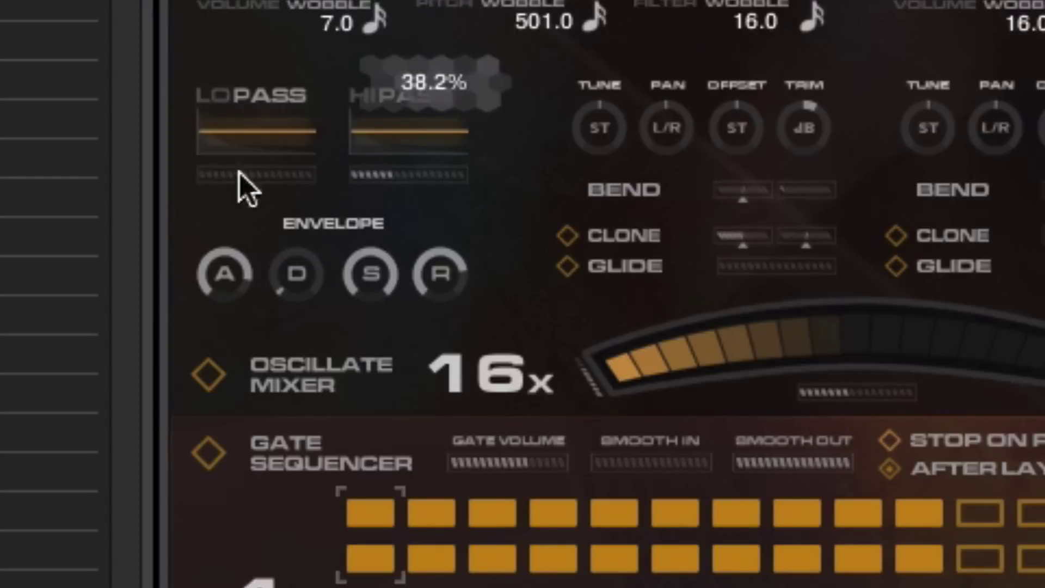
pyautogui.moveTo(228, 187); pyautogui.dragTo(290, 191)
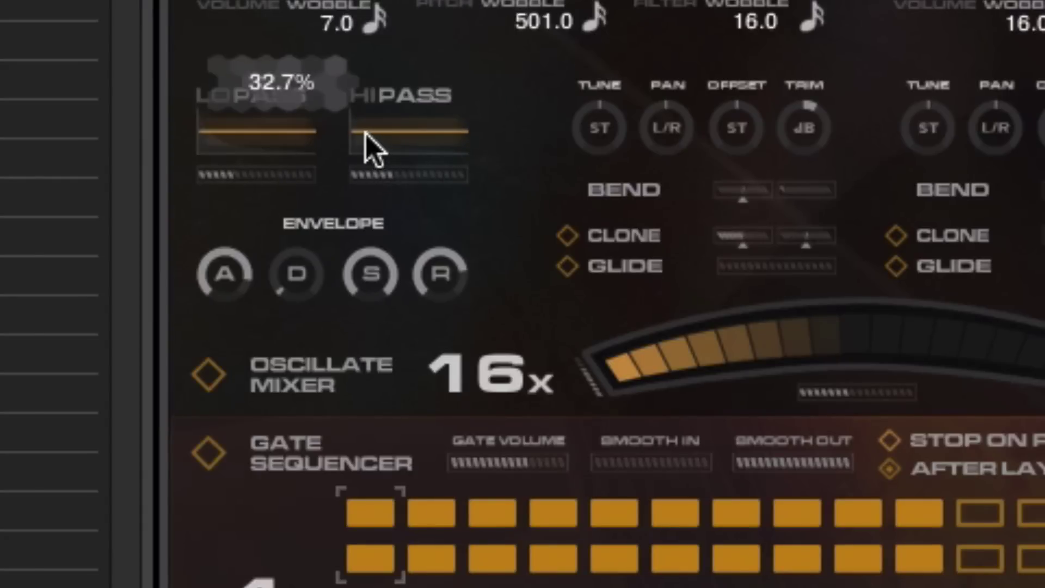
pyautogui.moveTo(366, 149); pyautogui.dragTo(711, 182)
pyautogui.moveTo(366, 128); pyautogui.dragTo(0, 207)
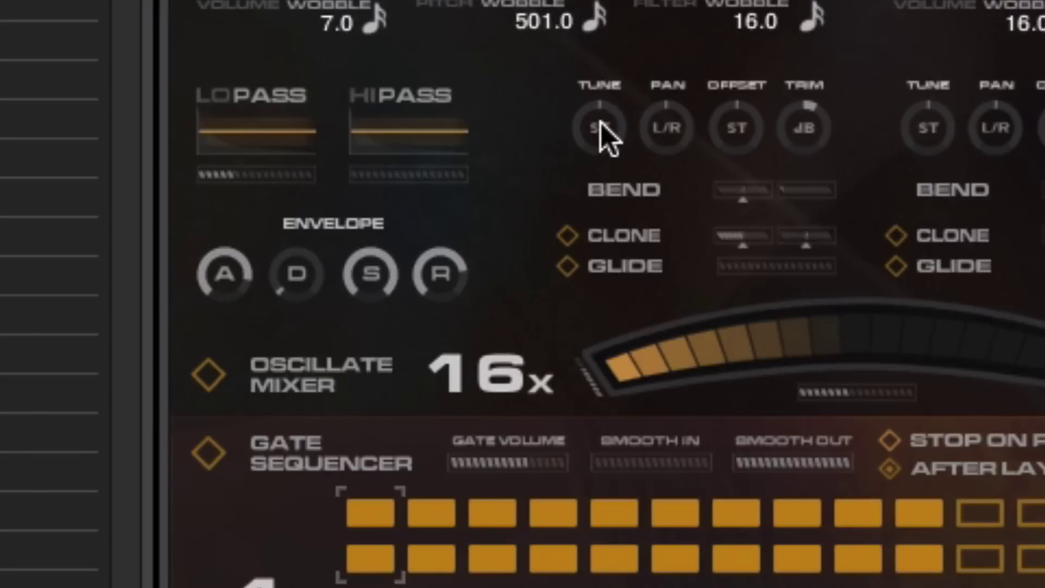
# Step: Detune bay A slightly and adjust its key offset and semitone tuning
pyautogui.moveTo(602, 128); pyautogui.dragTo(567, 408)
pyautogui.moveTo(738, 137); pyautogui.dragTo(735, 148)
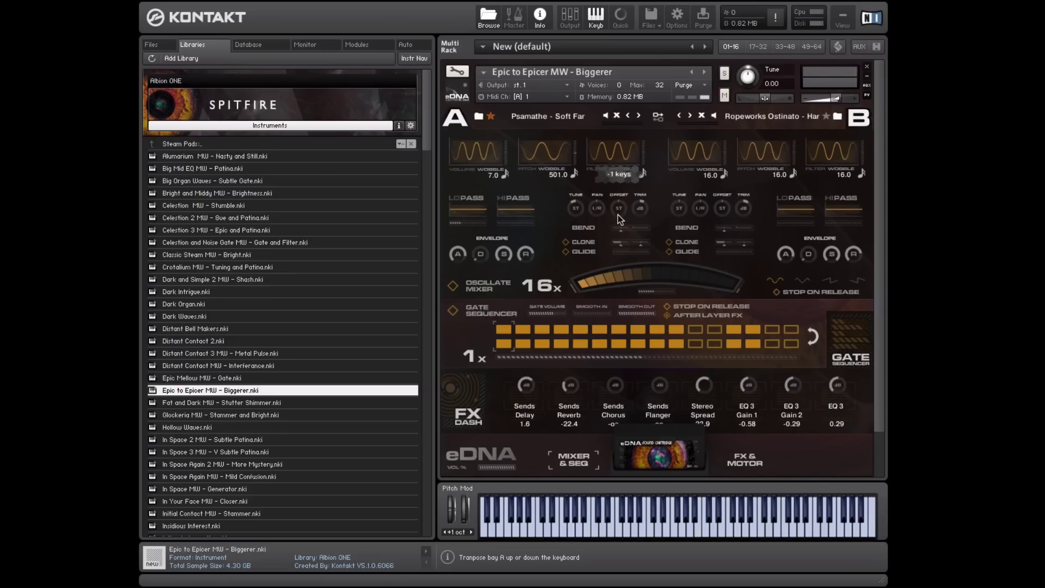
pyautogui.moveTo(618, 215); pyautogui.dragTo(621, 210)
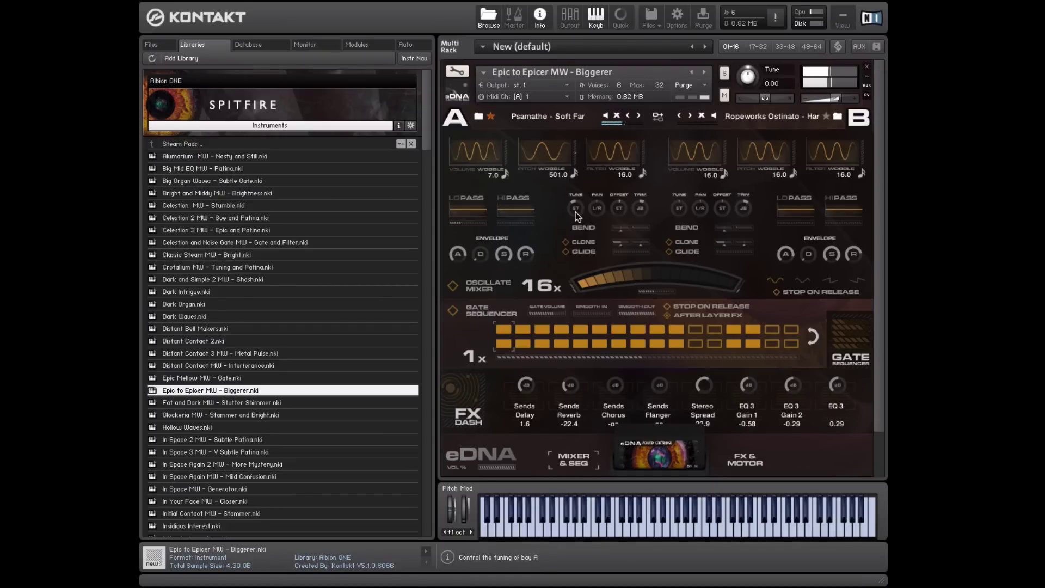
pyautogui.moveTo(576, 211); pyautogui.dragTo(596, 129)
pyautogui.moveTo(622, 213)
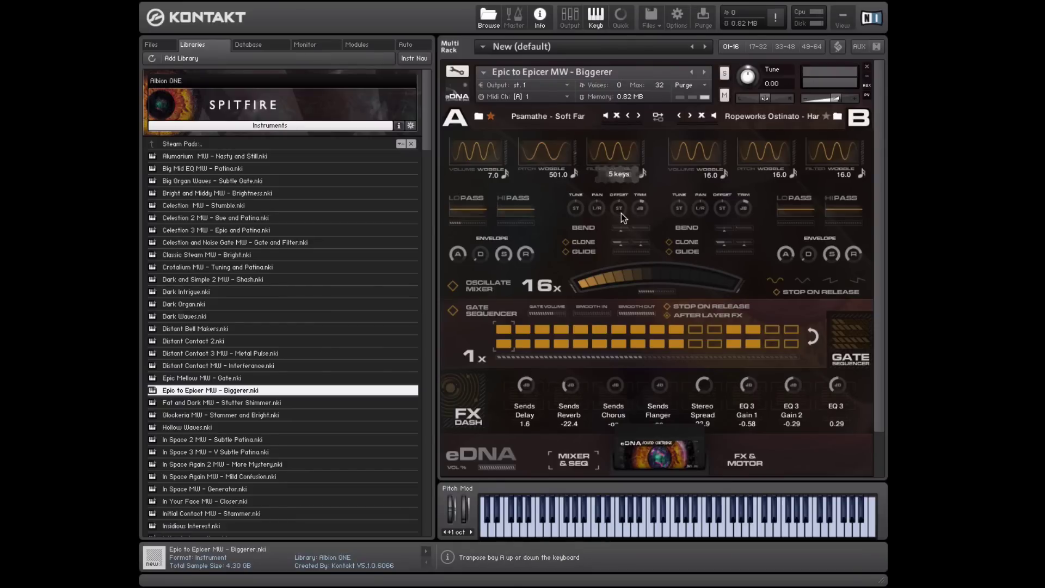
pyautogui.scroll(-1, 621, 215)
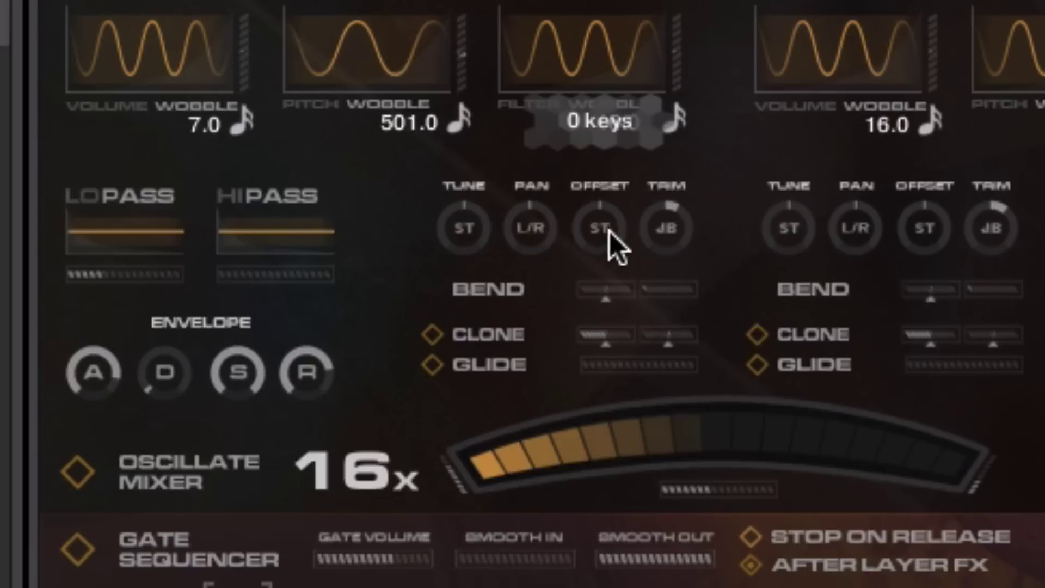
# Step: Pan bay A slightly left, reset its trim to zero, and set the upward bend to 2400 cents
pyautogui.moveTo(534, 226)
pyautogui.mouseDown()
pyautogui.moveTo(523, 229)
pyautogui.moveTo(530, 220)
pyautogui.mouseUp()
pyautogui.moveTo(660, 233)
pyautogui.mouseDown()
pyautogui.moveTo(651, 213)
pyautogui.moveTo(649, 241)
pyautogui.mouseUp()
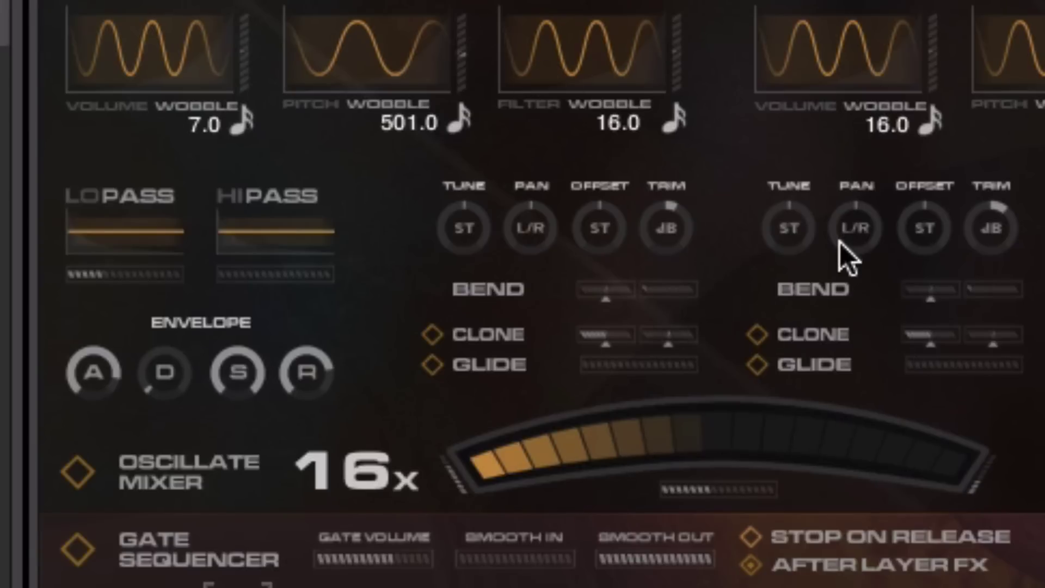
pyautogui.doubleClick(658, 243)
pyautogui.moveTo(658, 299); pyautogui.dragTo(263, 294)
# Step: Bring bay A's envelope attack down to 0 ms and lengthen the release
pyautogui.moveTo(109, 371); pyautogui.dragTo(78, 128)
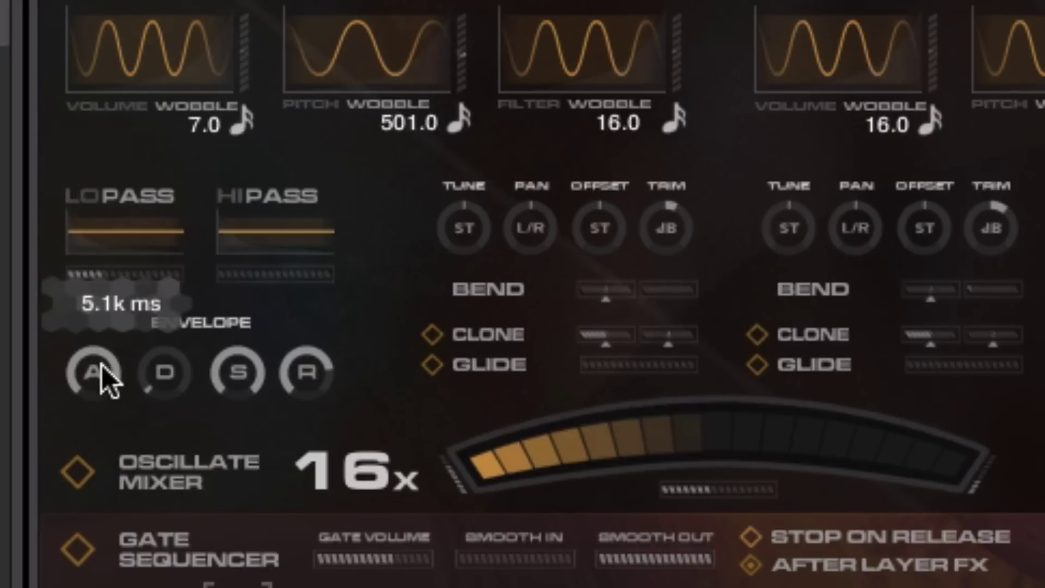
pyautogui.moveTo(103, 366); pyautogui.dragTo(86, 445)
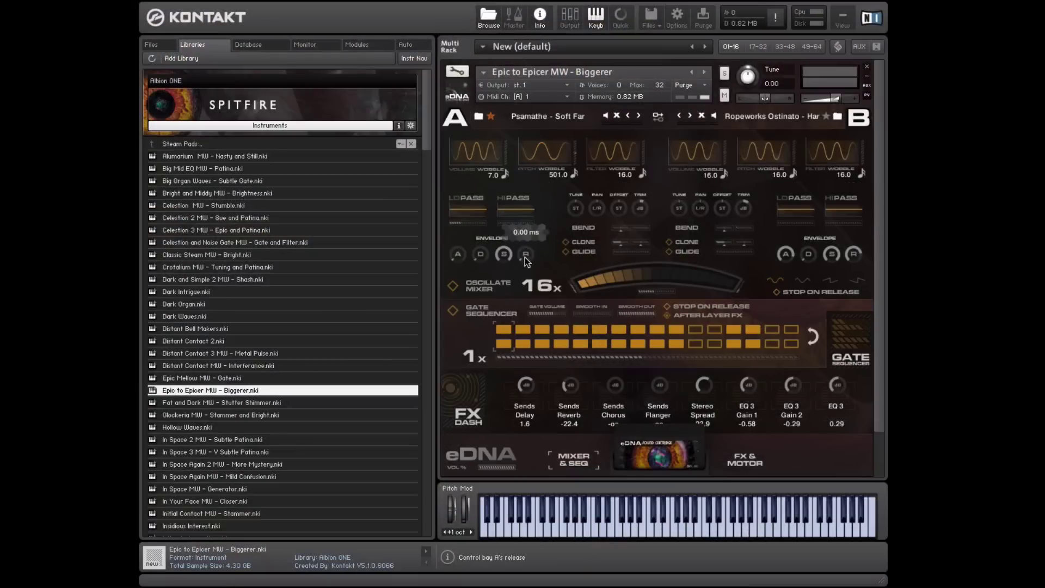
pyautogui.moveTo(307, 371); pyautogui.dragTo(300, 481)
pyautogui.moveTo(524, 287); pyautogui.dragTo(515, 209)
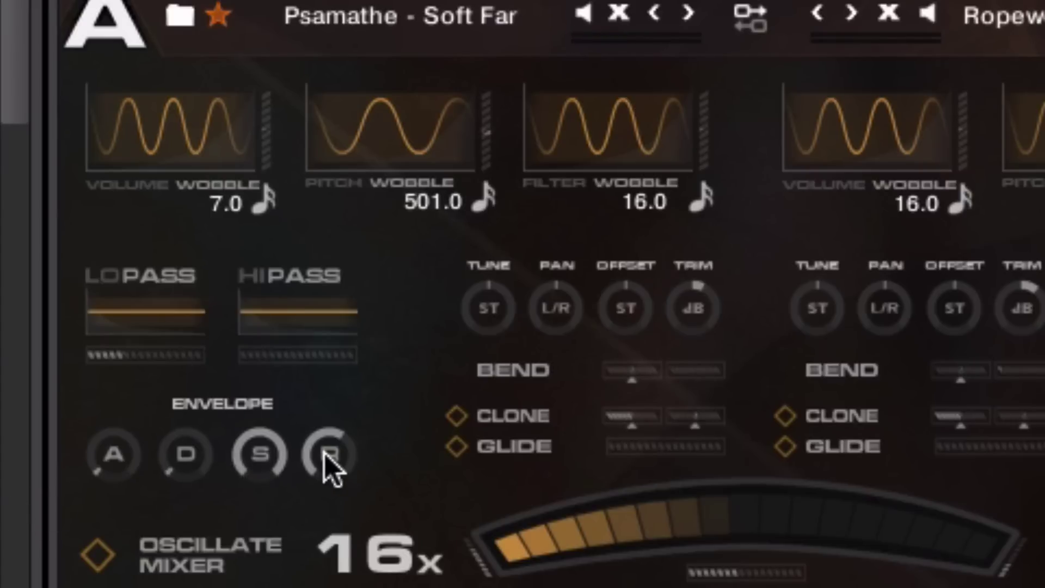
pyautogui.moveTo(324, 450)
pyautogui.scroll(3, 325, 451)
# Step: Tweak sustain and decay, reset decay to zero, lengthen the attack, and set release near 4.3k ms
pyautogui.moveTo(261, 444); pyautogui.dragTo(246, 572)
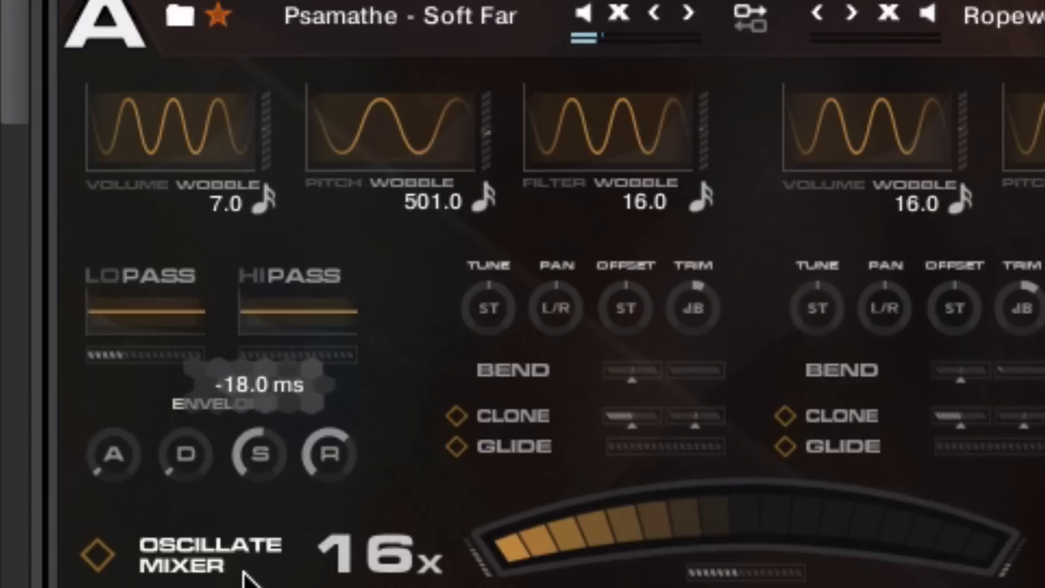
pyautogui.moveTo(182, 469); pyautogui.dragTo(206, 252)
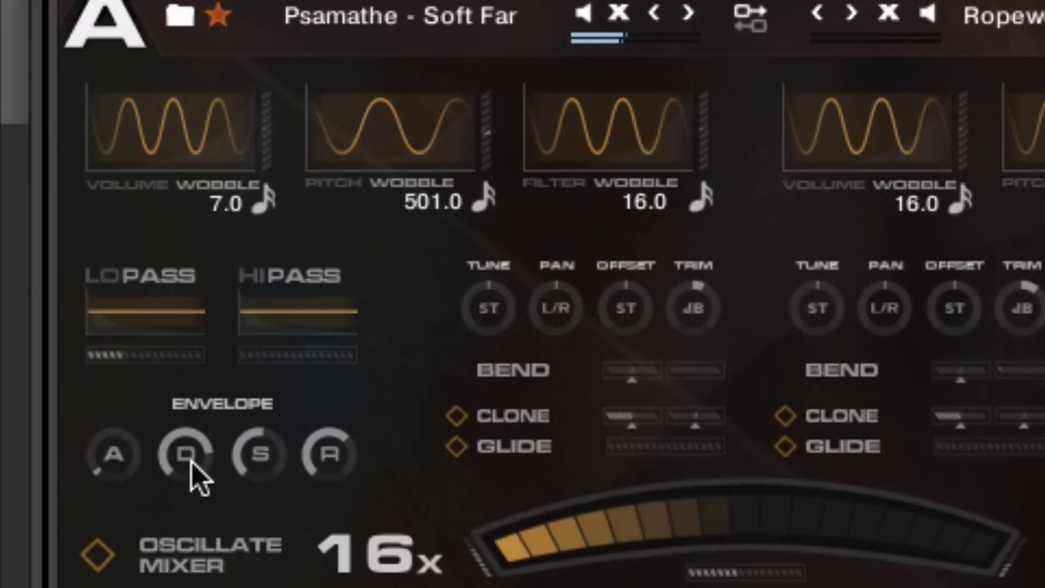
pyautogui.moveTo(189, 464); pyautogui.dragTo(195, 545)
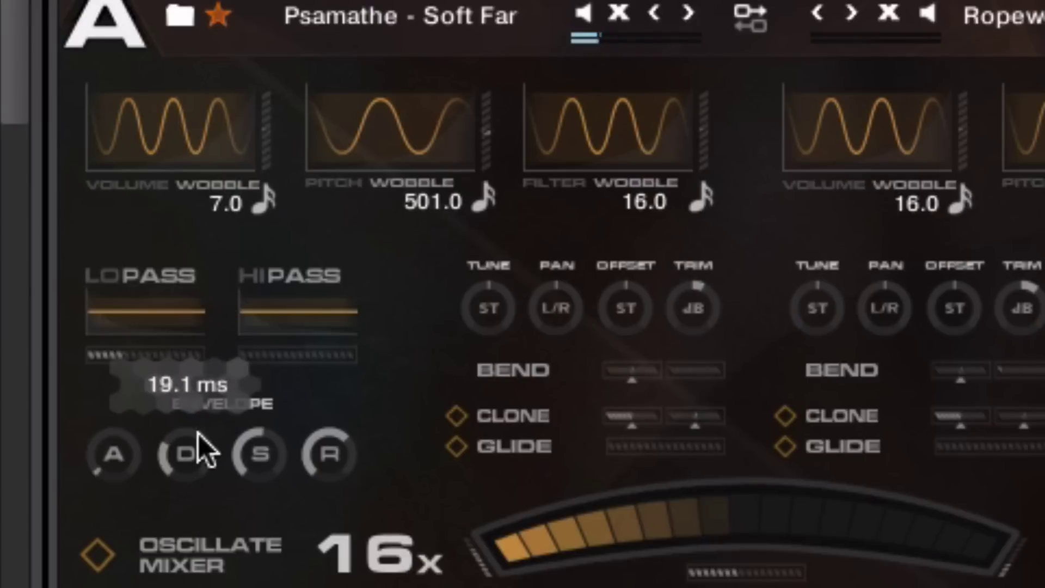
pyautogui.moveTo(203, 462); pyautogui.dragTo(197, 376)
pyautogui.moveTo(259, 457); pyautogui.dragTo(255, 398)
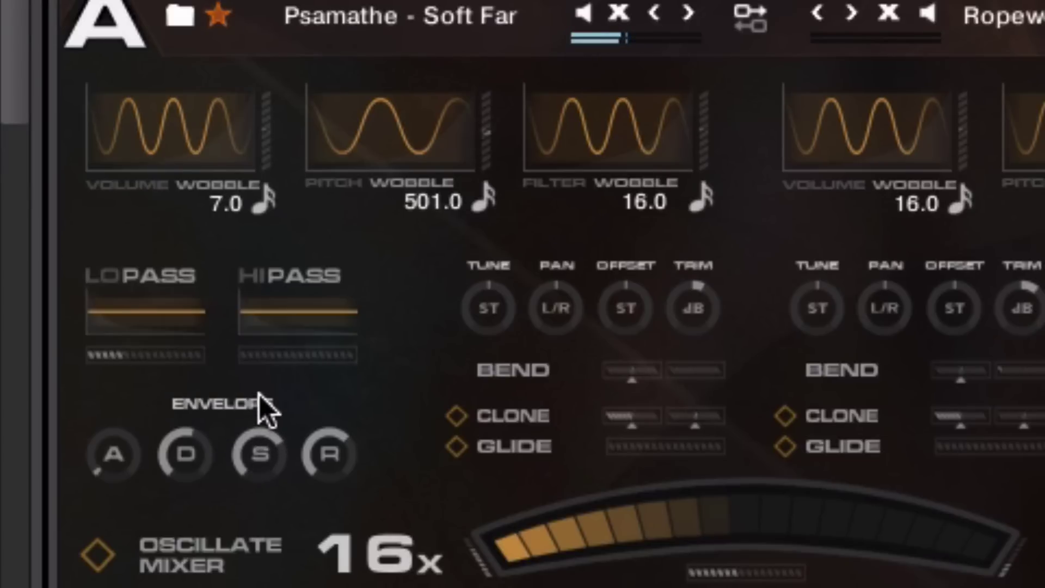
pyautogui.doubleClick(185, 469)
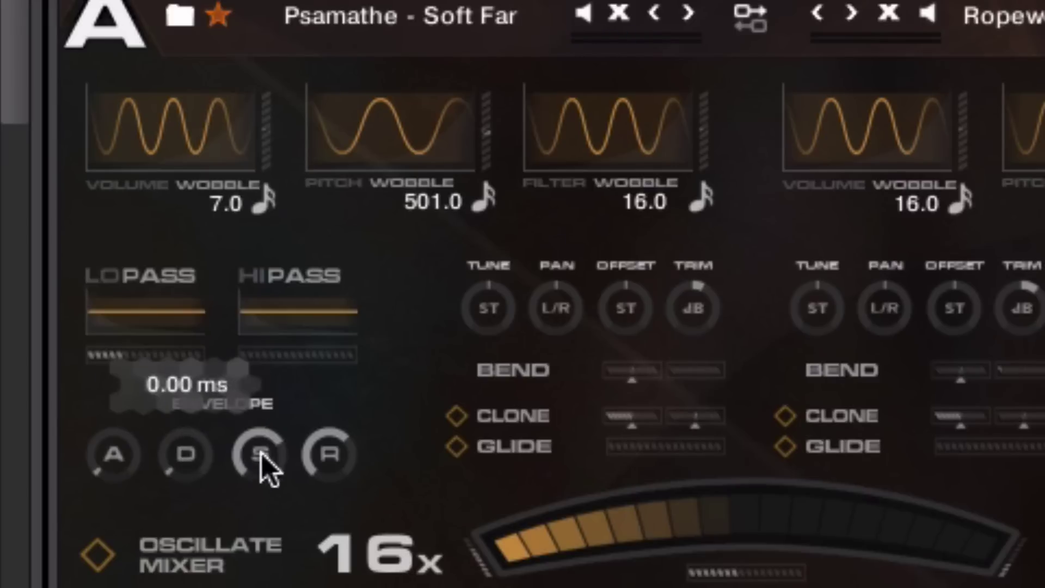
pyautogui.moveTo(112, 454); pyautogui.dragTo(137, 281)
pyautogui.scroll(5, 333, 453)
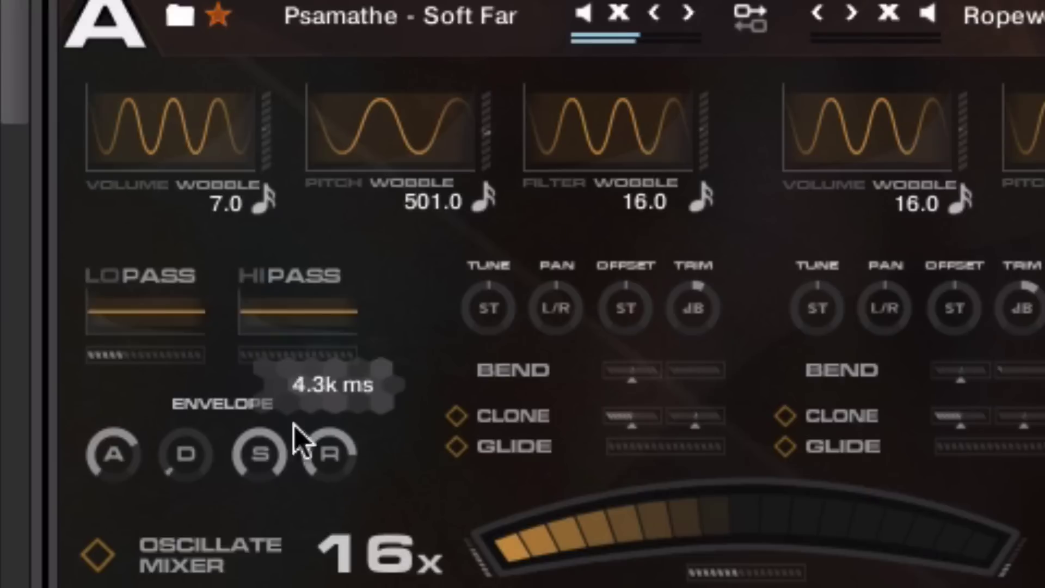
pyautogui.scroll(-1, 112, 455)
pyautogui.scroll(1, 192, 434)
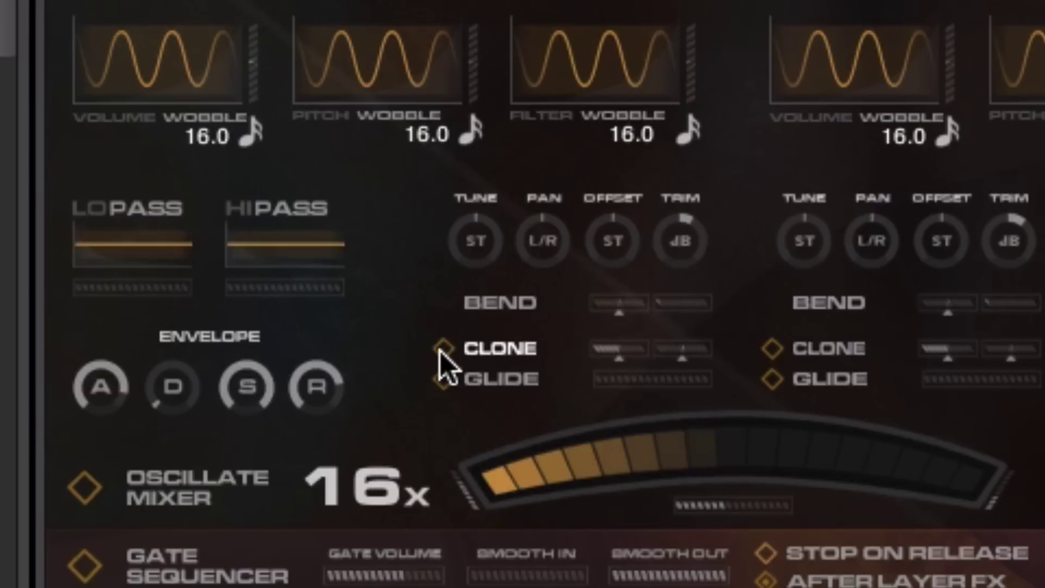
# Step: Enable Clone for bay A, sweep the bend between -12 and 12 semitones, and detune the clone to about -11 cents
pyautogui.click(565, 242)
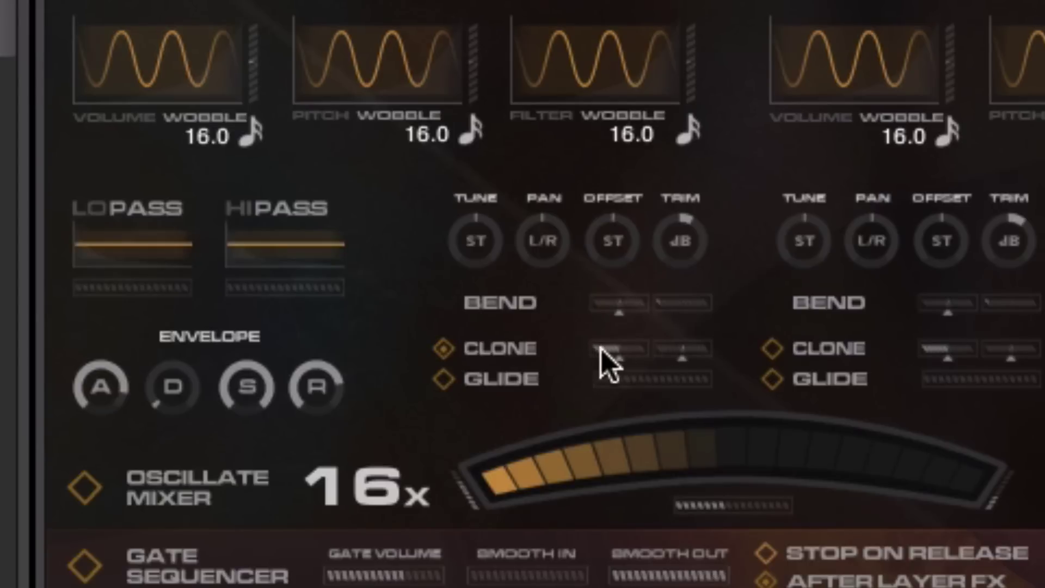
pyautogui.moveTo(602, 350)
pyautogui.mouseDown()
pyautogui.moveTo(688, 277)
pyautogui.moveTo(618, 295)
pyautogui.moveTo(633, 270)
pyautogui.mouseUp()
pyautogui.moveTo(619, 352); pyautogui.dragTo(23, 246)
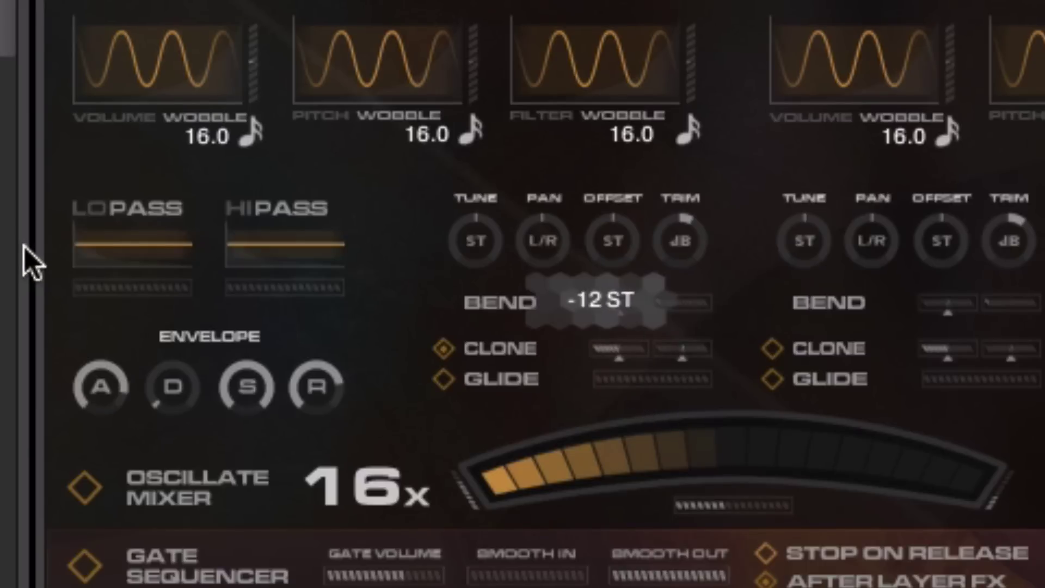
pyautogui.moveTo(597, 345)
pyautogui.mouseDown()
pyautogui.moveTo(685, 354)
pyautogui.moveTo(128, 292)
pyautogui.mouseUp()
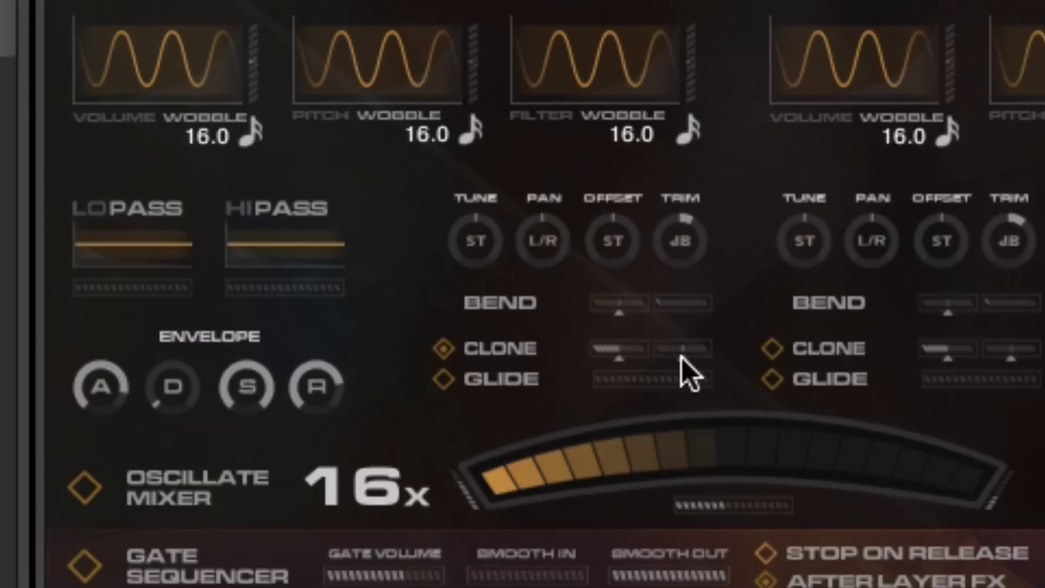
pyautogui.moveTo(682, 356); pyautogui.dragTo(675, 354)
pyautogui.moveTo(681, 351)
pyautogui.mouseDown()
pyautogui.moveTo(742, 362)
pyautogui.moveTo(702, 363)
pyautogui.mouseUp()
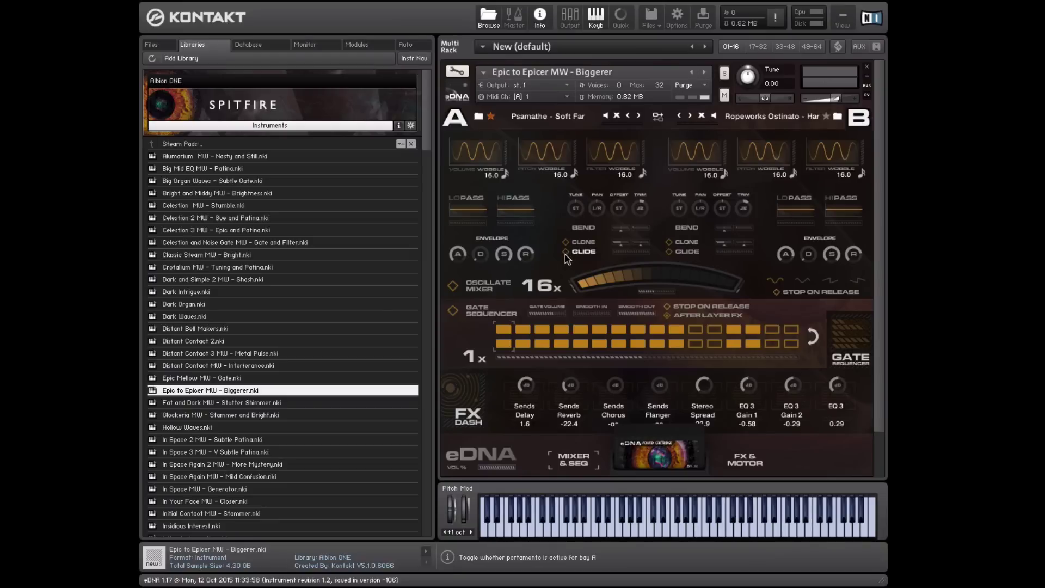
# Step: Enable Glide on bay A, sweep its time to half and full, then return it to zero
pyautogui.click(565, 254)
pyautogui.moveTo(527, 336); pyautogui.dragTo(582, 336)
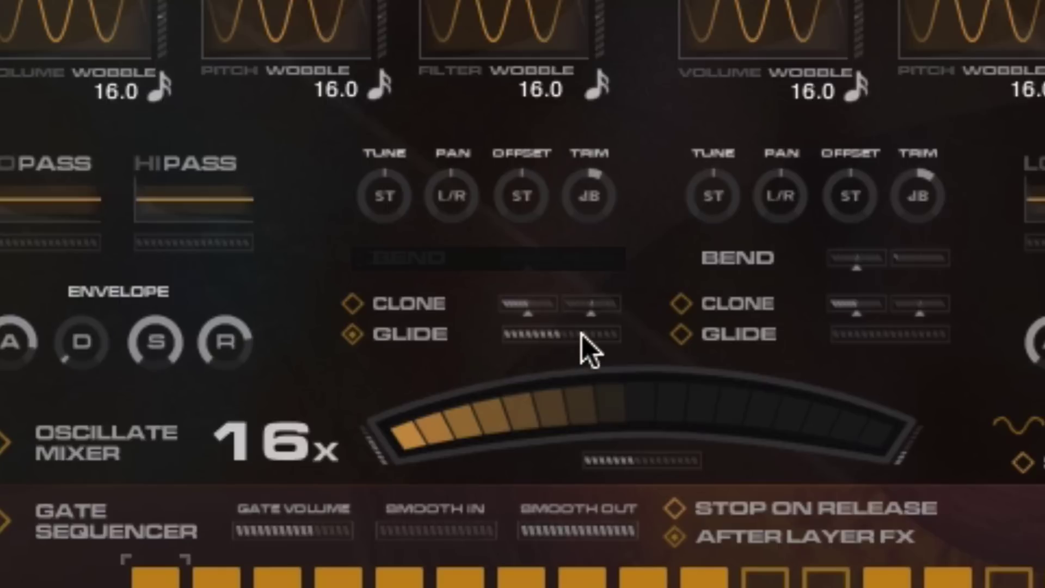
pyautogui.moveTo(581, 333); pyautogui.dragTo(814, 335)
pyautogui.moveTo(613, 337); pyautogui.dragTo(504, 338)
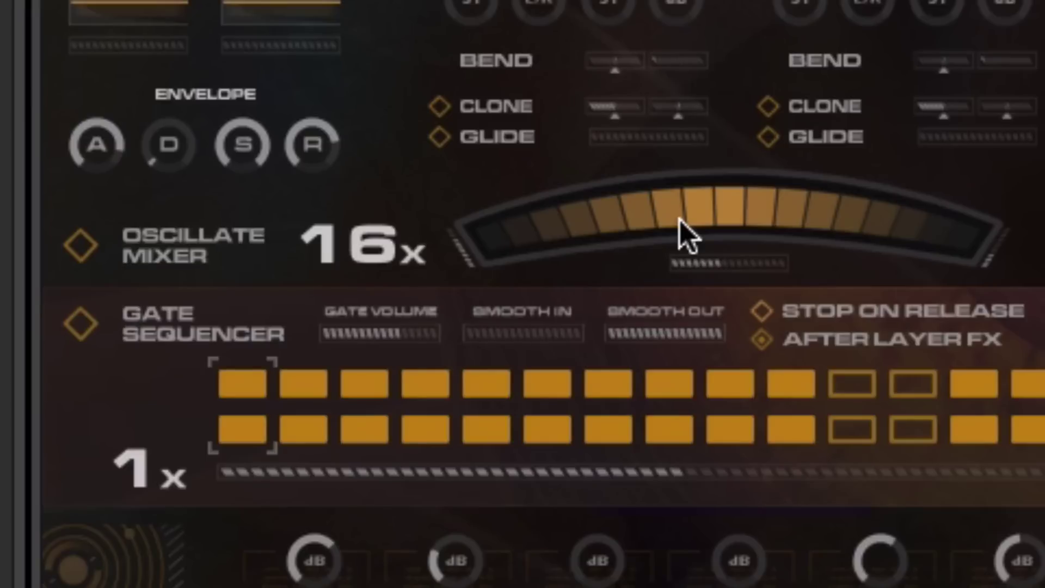
# Step: Switch on the Oscillate Mixer and step its rate up through 2x to 3x
pyautogui.click(79, 253)
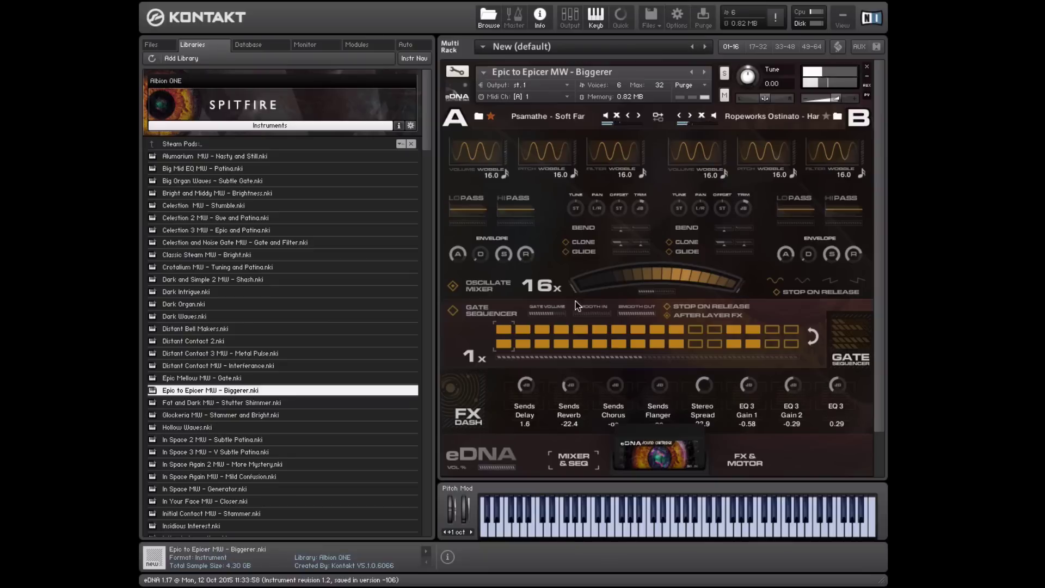
pyautogui.moveTo(546, 286); pyautogui.dragTo(541, 322)
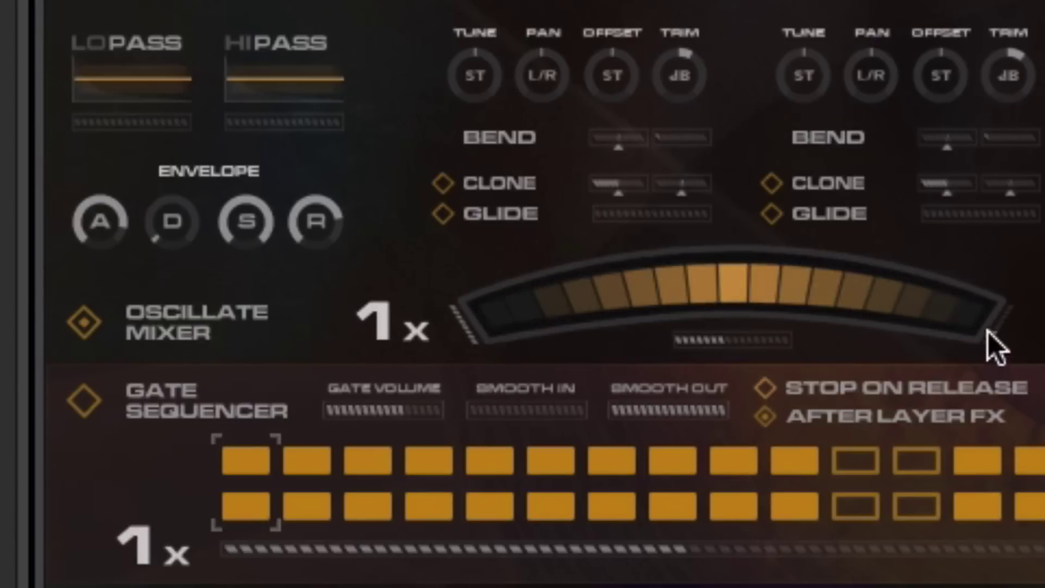
pyautogui.click(392, 299)
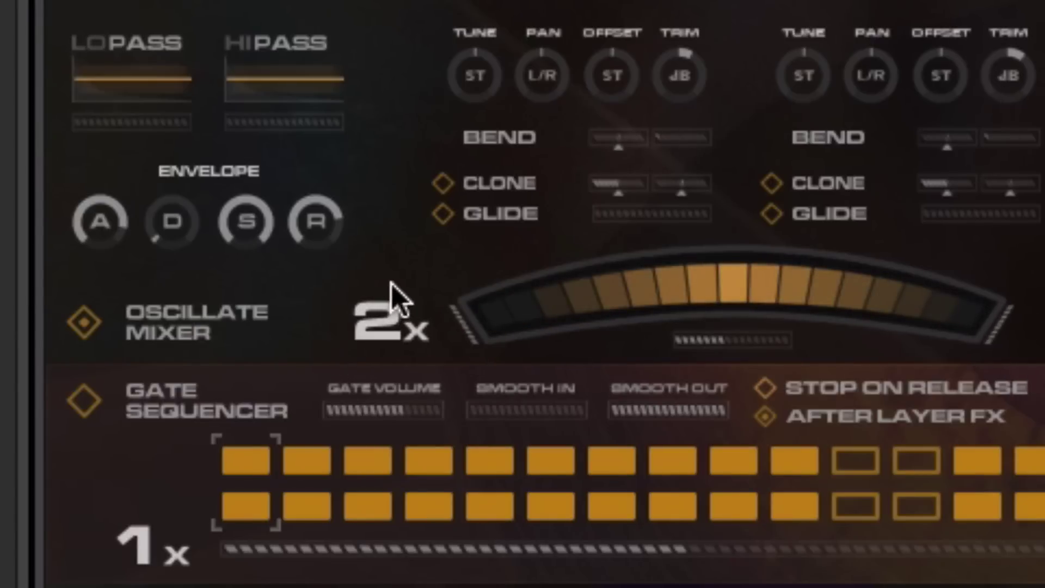
pyautogui.click(396, 296)
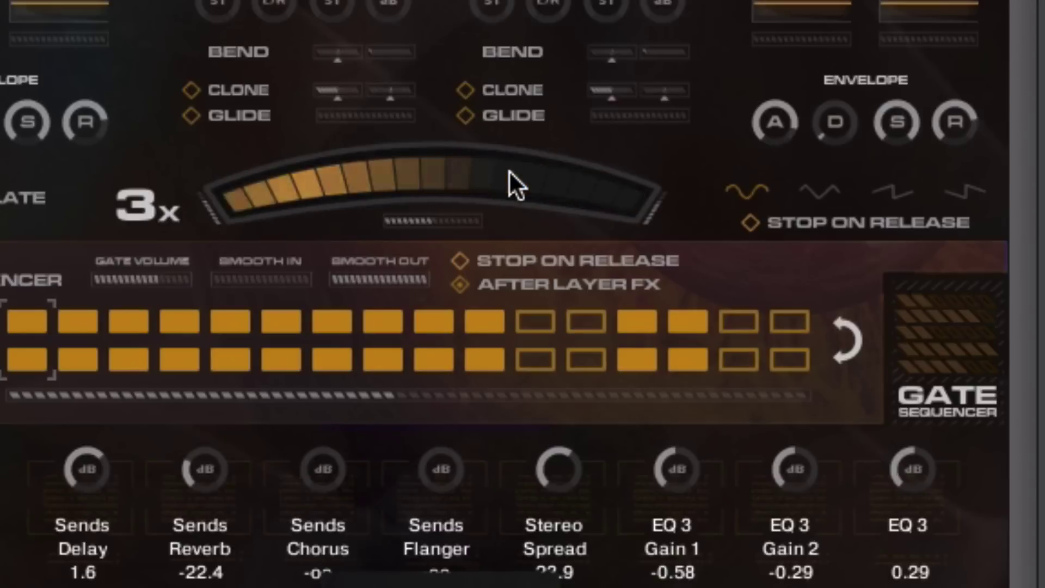
# Step: Cycle the oscillation shape through triangle and sawtooth to the fourth waveform
pyautogui.click(824, 194)
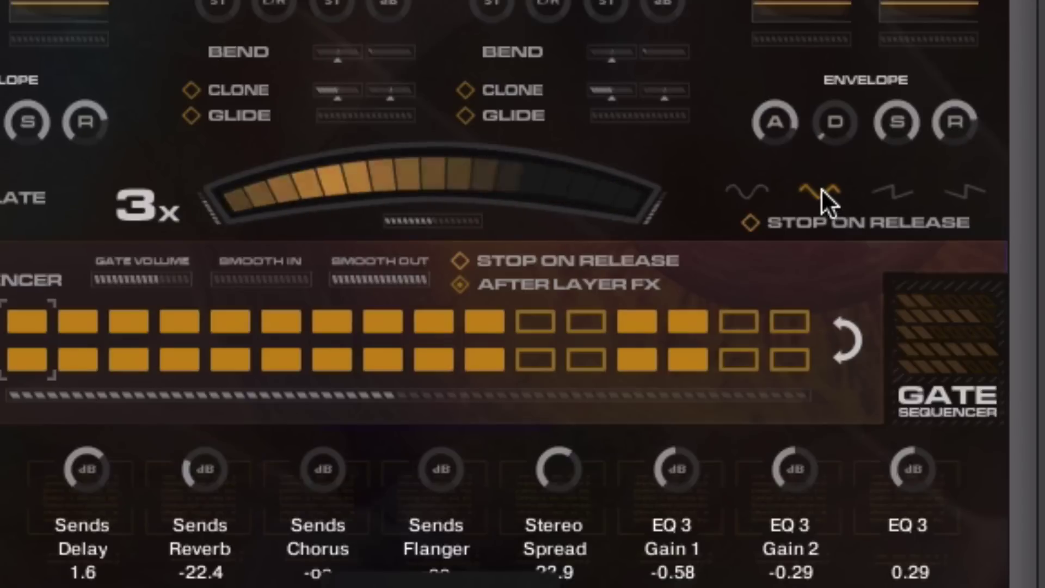
pyautogui.click(896, 191)
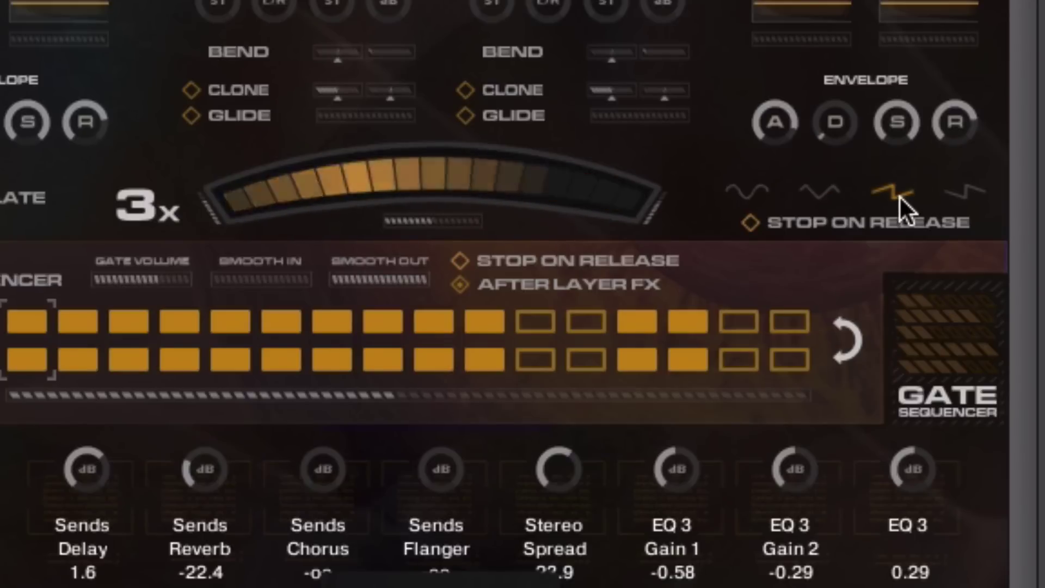
pyautogui.click(964, 187)
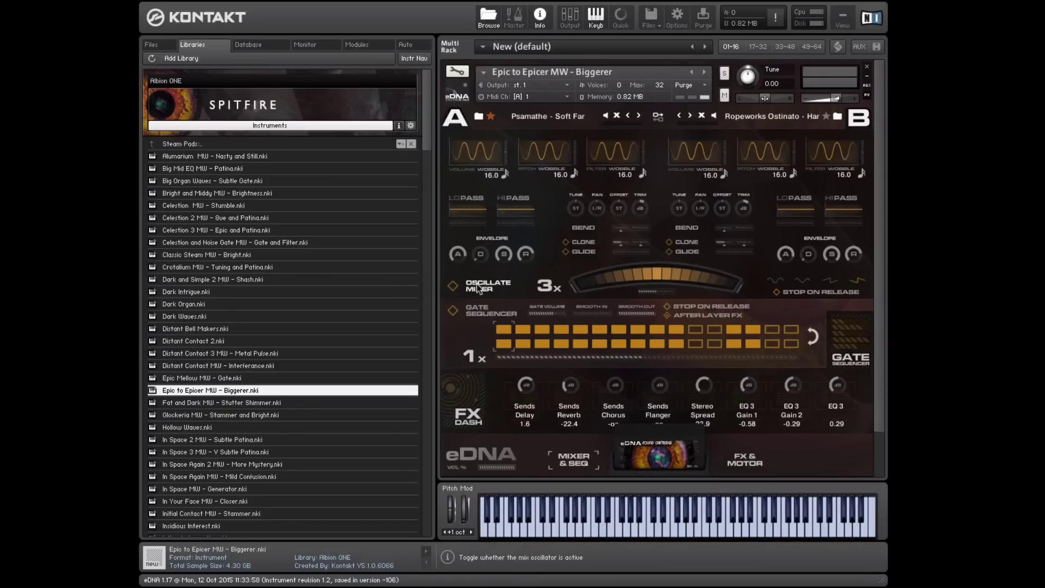
# Step: Enable the Gate Sequencer with Smooth Out at 0% and Gate Volume near 21%
pyautogui.click(454, 312)
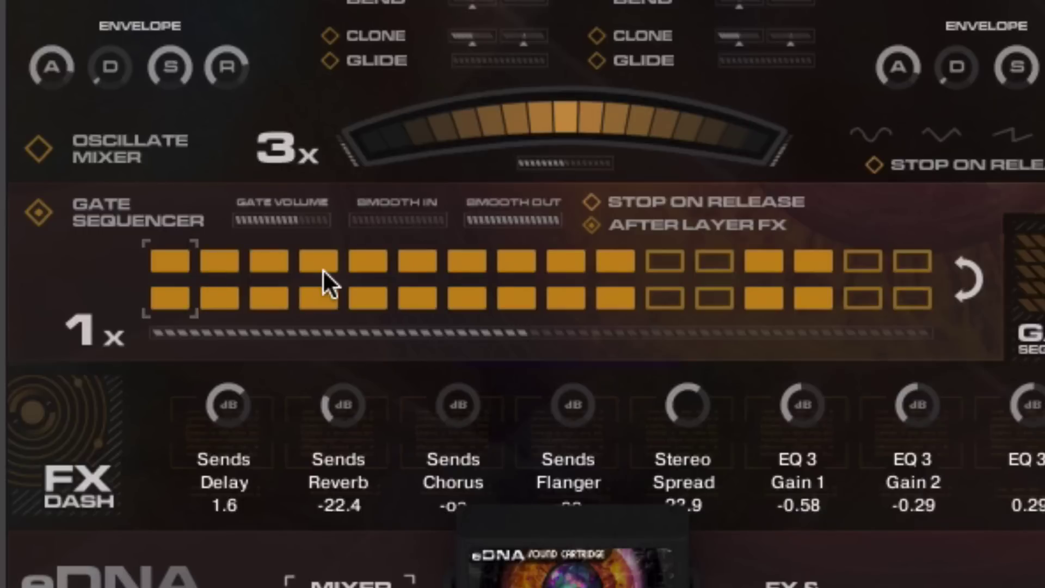
pyautogui.moveTo(498, 218); pyautogui.dragTo(469, 220)
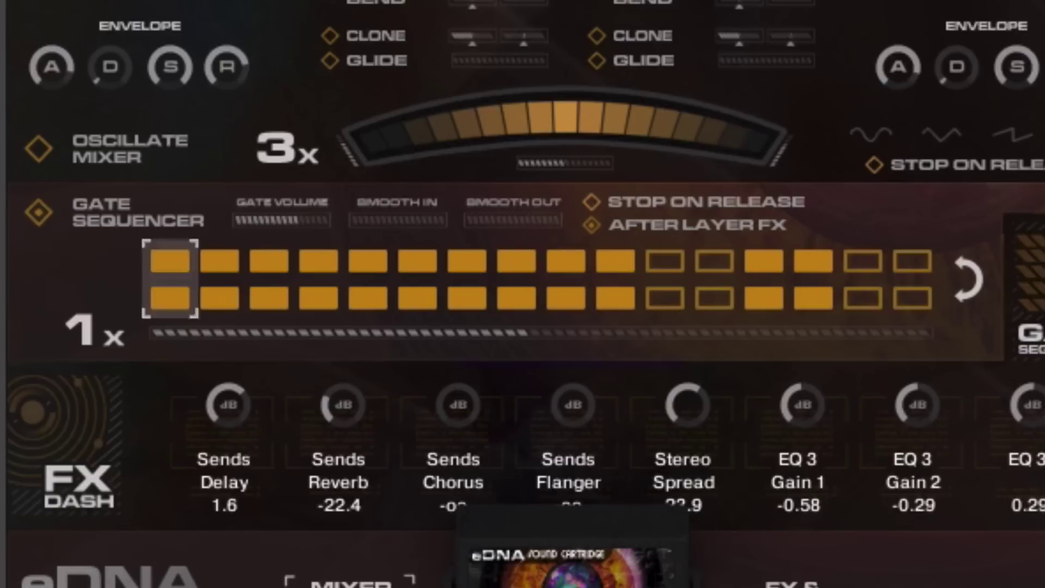
pyautogui.moveTo(302, 220); pyautogui.dragTo(408, 191)
# Step: Raise the gate's Smooth In to about 49% and Smooth Out to about 70%
pyautogui.moveTo(363, 221); pyautogui.dragTo(326, 234)
pyautogui.moveTo(476, 220); pyautogui.dragTo(338, 245)
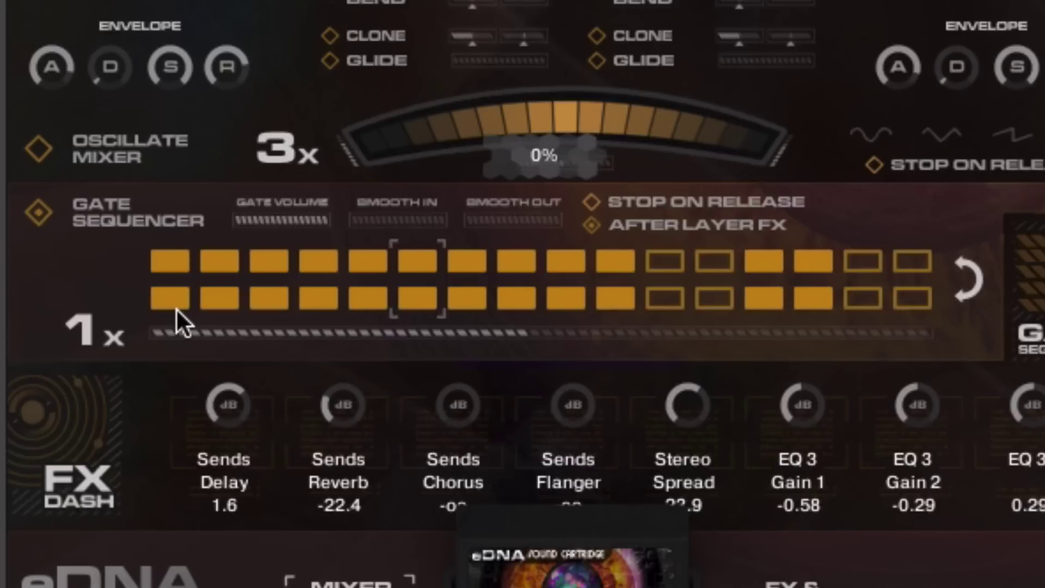
# Step: Turn off steps 2 and 4 in the upper gate row and steps 3–6 in the lower row
pyautogui.click(227, 265)
pyautogui.click(263, 294)
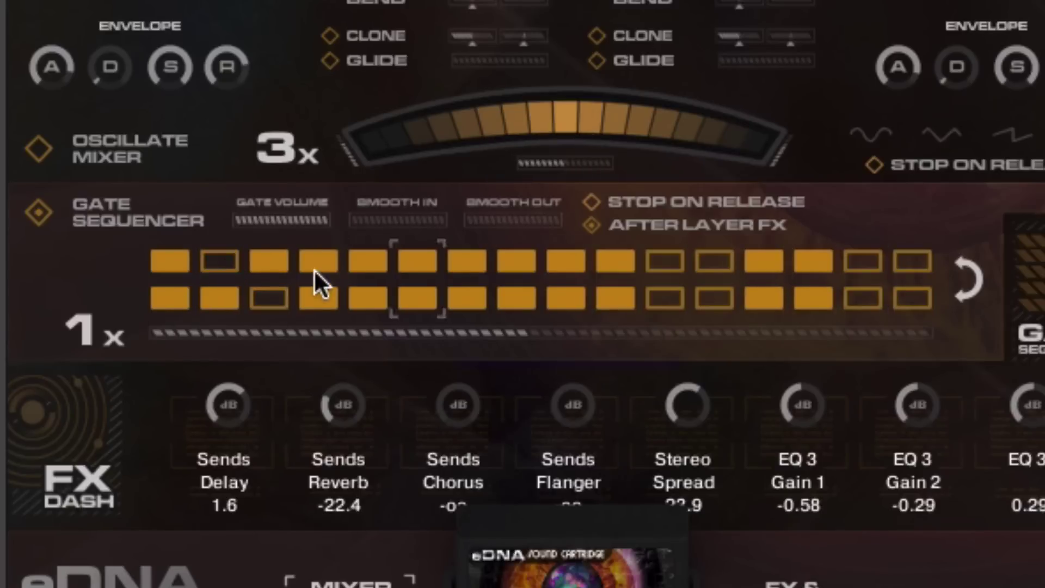
pyautogui.click(314, 265)
pyautogui.click(357, 294)
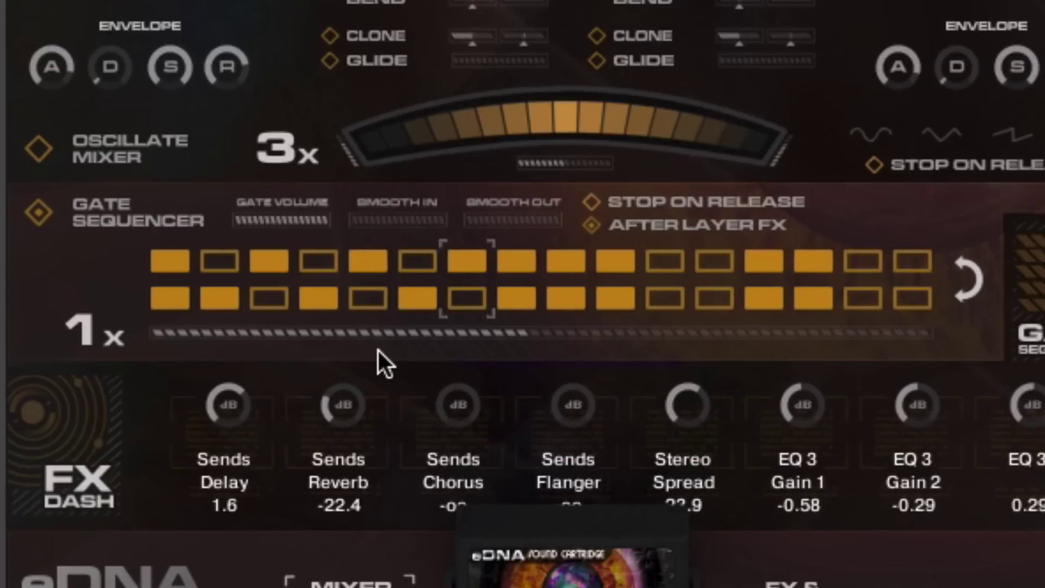
pyautogui.click(316, 295)
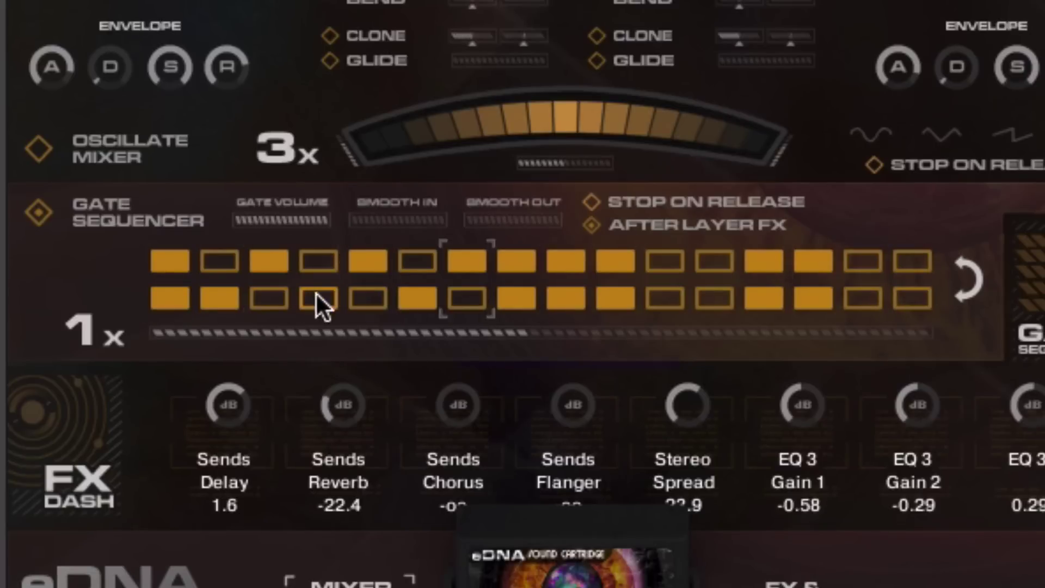
pyautogui.click(413, 303)
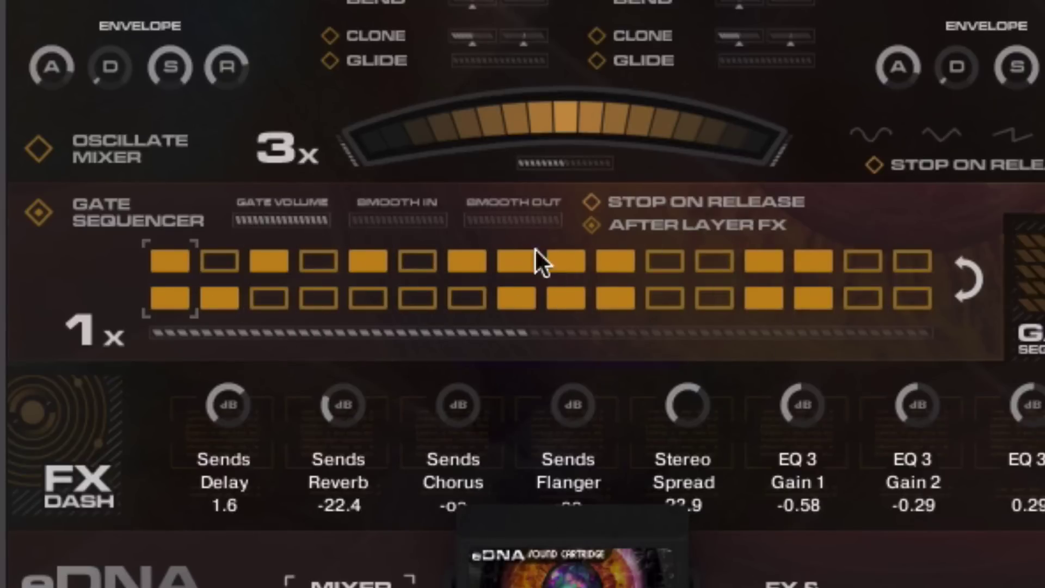
# Step: Swap the two gate rows twice, then turn lower-row steps 4 and 6 back on
pyautogui.click(974, 275)
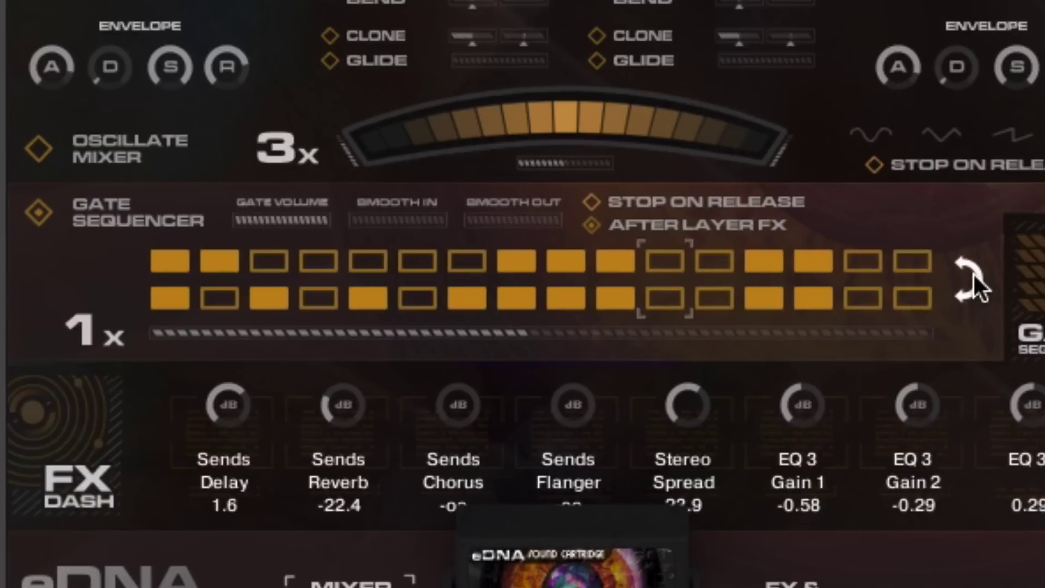
pyautogui.click(972, 272)
pyautogui.click(308, 297)
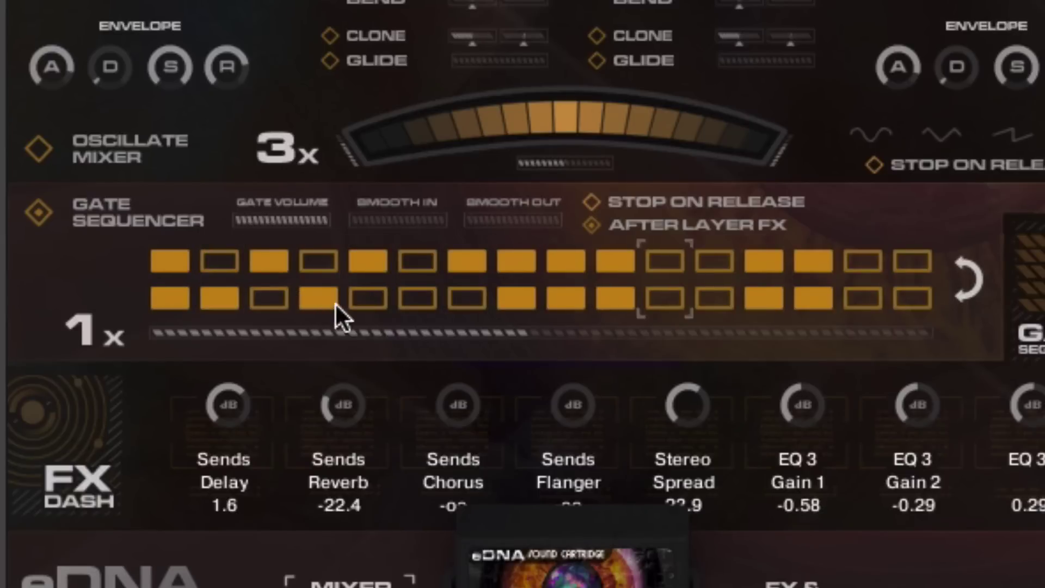
pyautogui.click(414, 301)
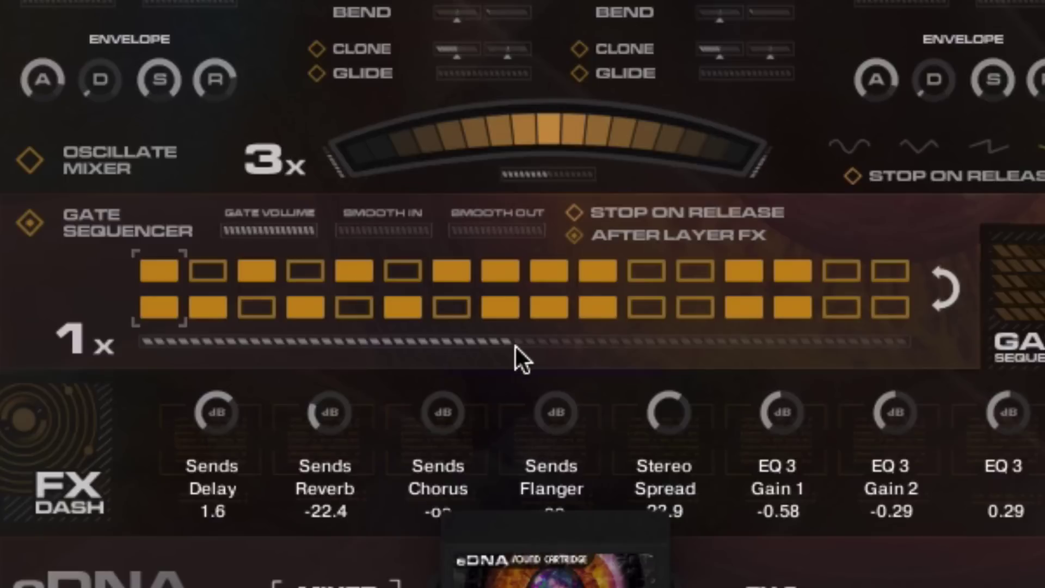
# Step: Set the gate sequencer to 0.5x rate, 32 steps per row and 42% gate volume
pyautogui.moveTo(509, 343); pyautogui.dragTo(913, 341)
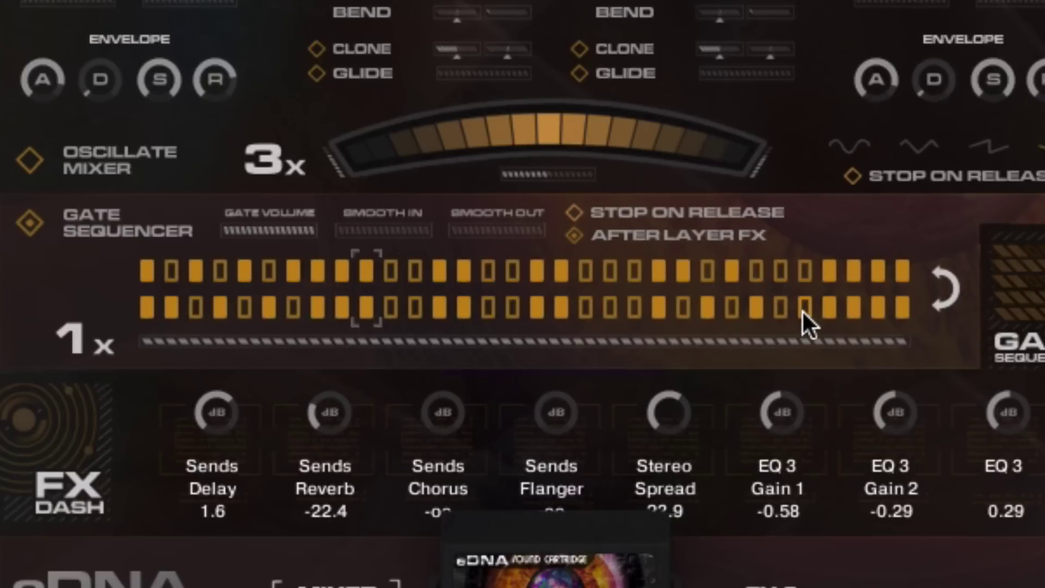
pyautogui.moveTo(891, 339); pyautogui.dragTo(352, 347)
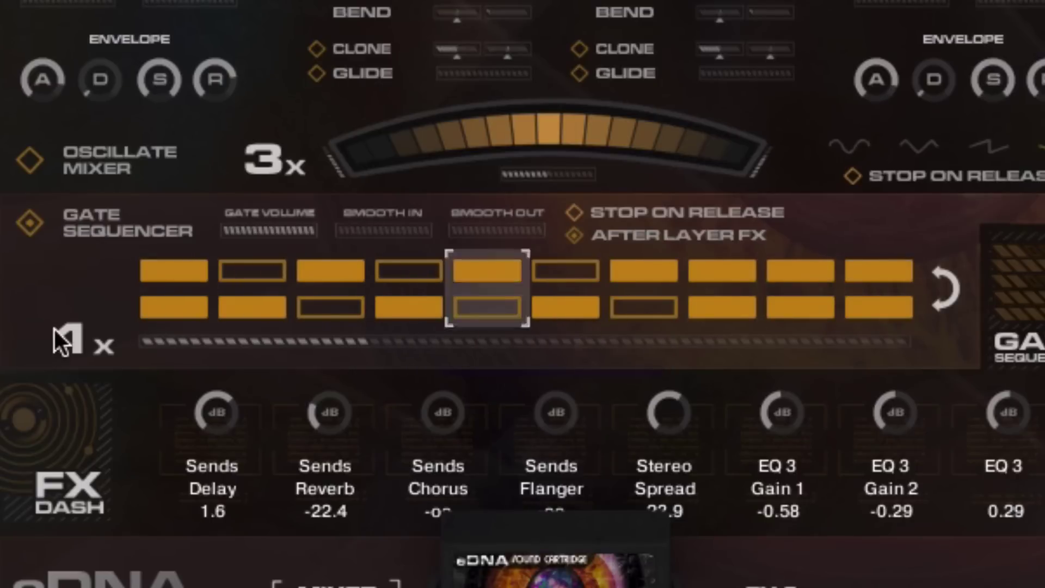
pyautogui.moveTo(70, 335); pyautogui.dragTo(73, 296)
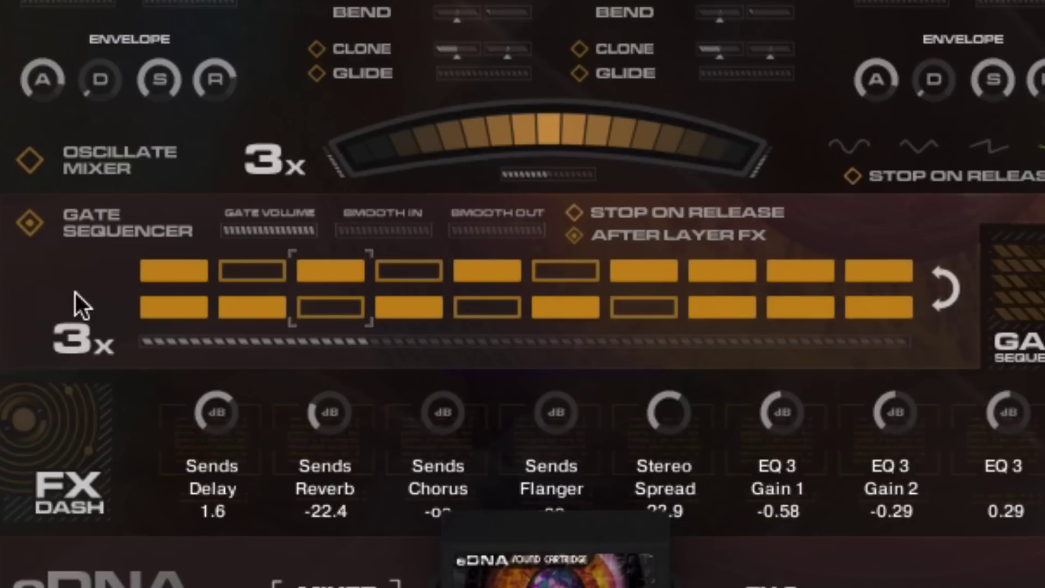
pyautogui.moveTo(298, 229); pyautogui.dragTo(236, 297)
pyautogui.moveTo(87, 362); pyautogui.dragTo(82, 420)
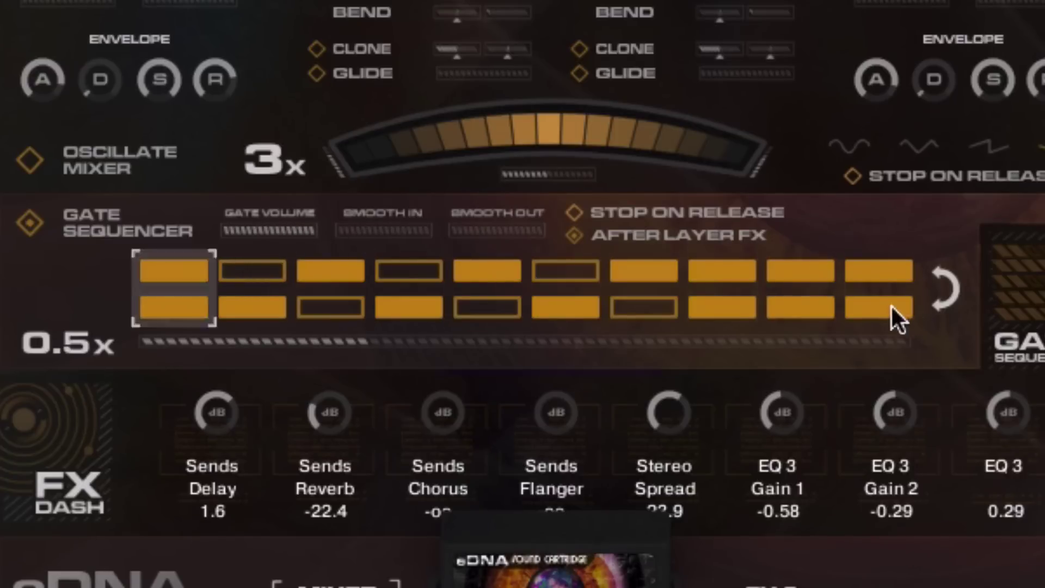
pyautogui.moveTo(362, 341); pyautogui.dragTo(792, 331)
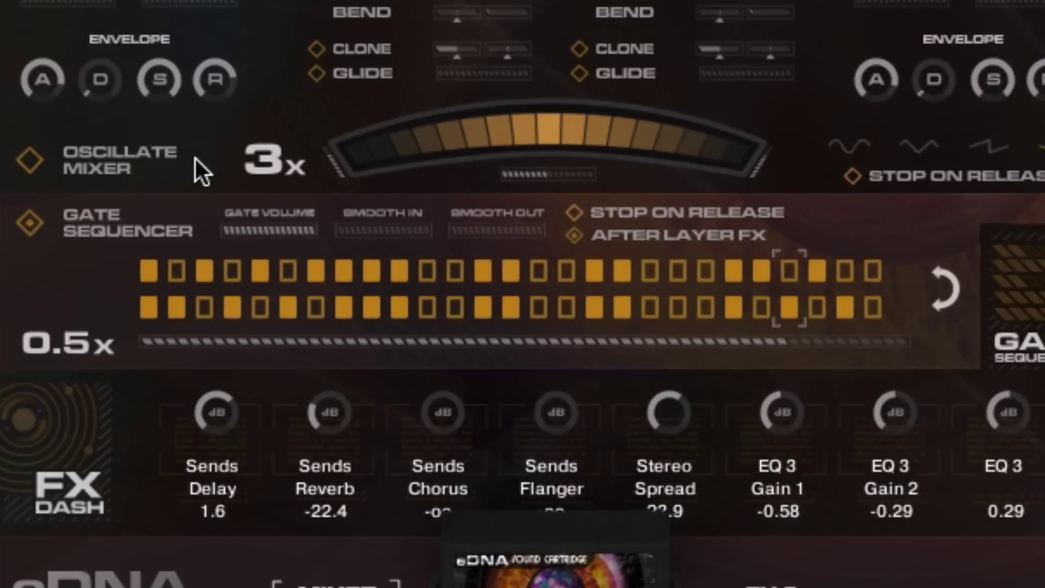
# Step: Disable the Gate Sequencer and remove the CC# 11 MIDI automation from the eDNA volume
pyautogui.click(27, 221)
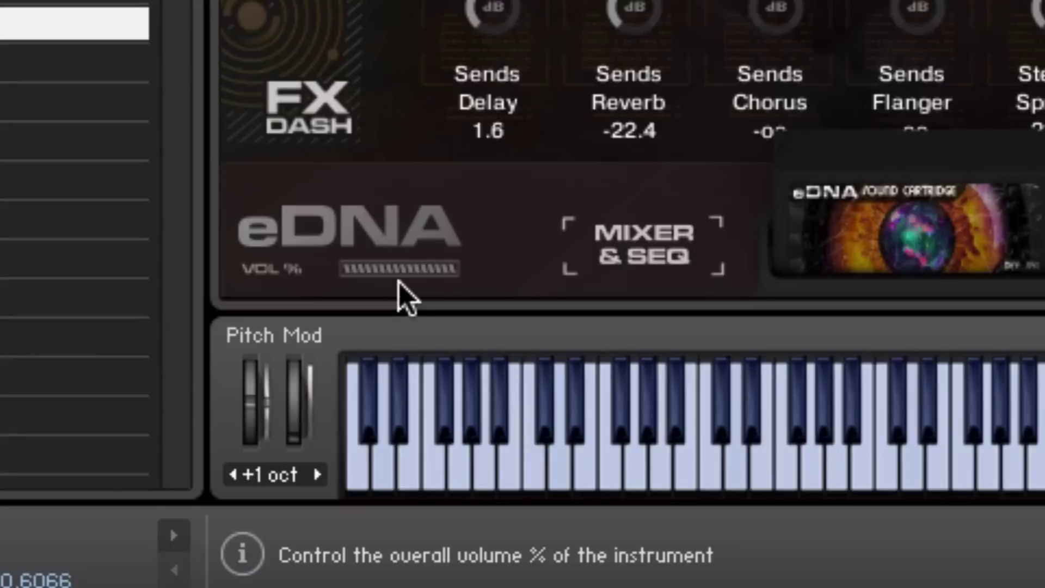
pyautogui.rightClick(497, 468)
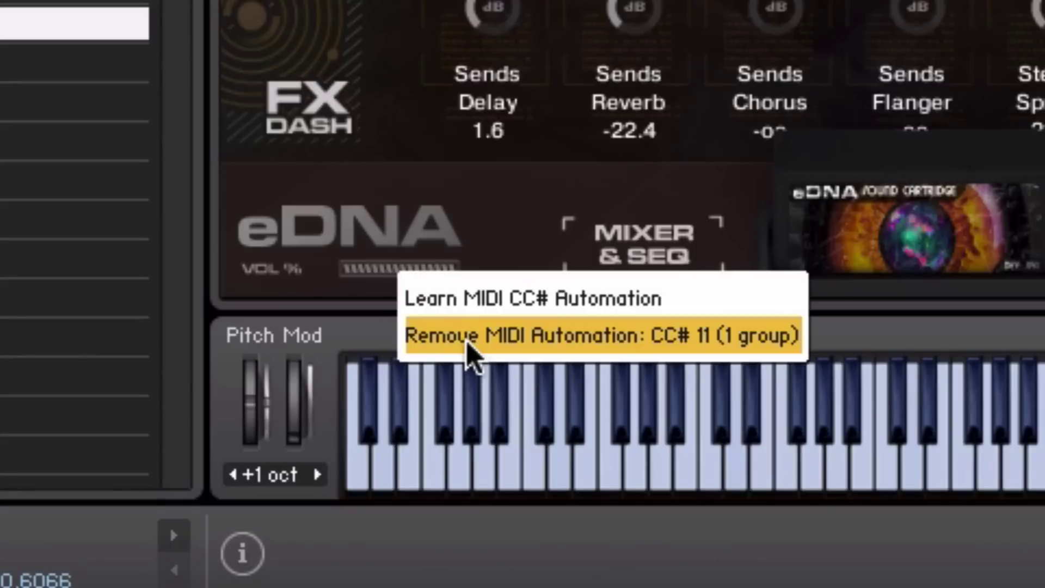
pyautogui.click(397, 67)
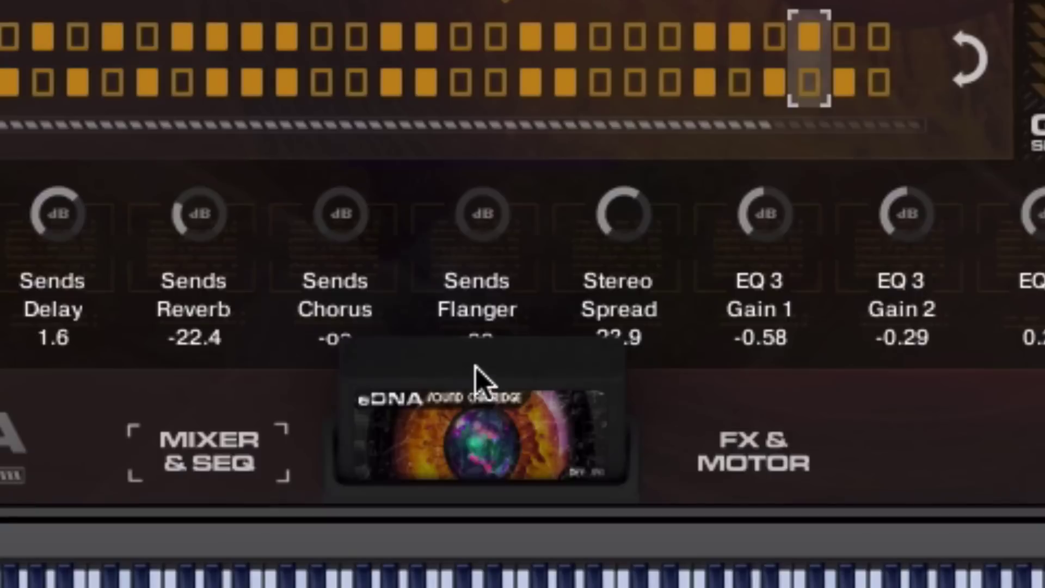
# Step: Eject the eDNA sound cartridge from its slot, leaving it empty
pyautogui.click(660, 437)
pyautogui.click(480, 385)
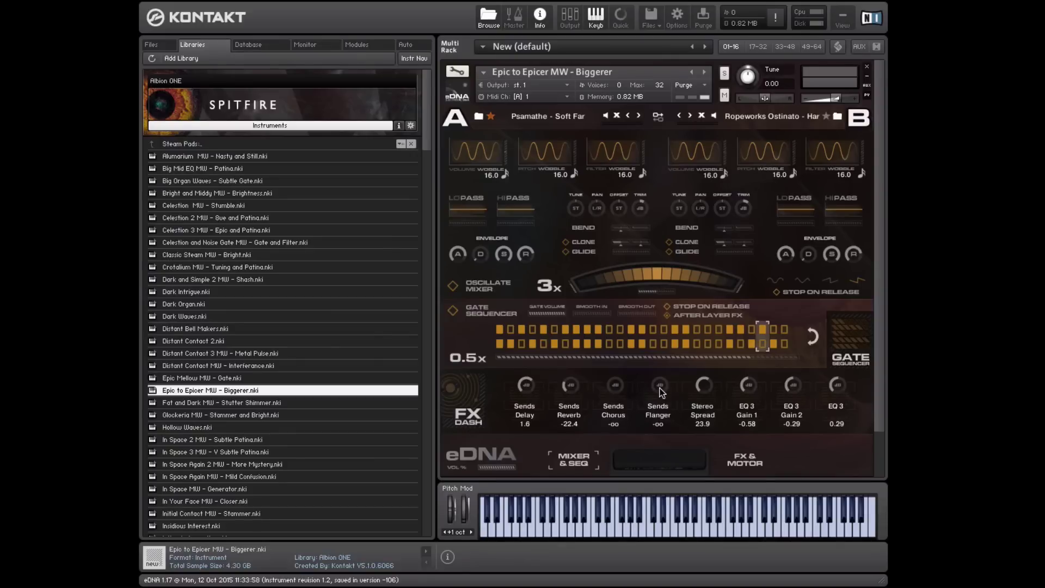
# Step: On the FX & Motor page, select master EQ 3 and raise Freq. 3 to 11.1k
pyautogui.click(746, 462)
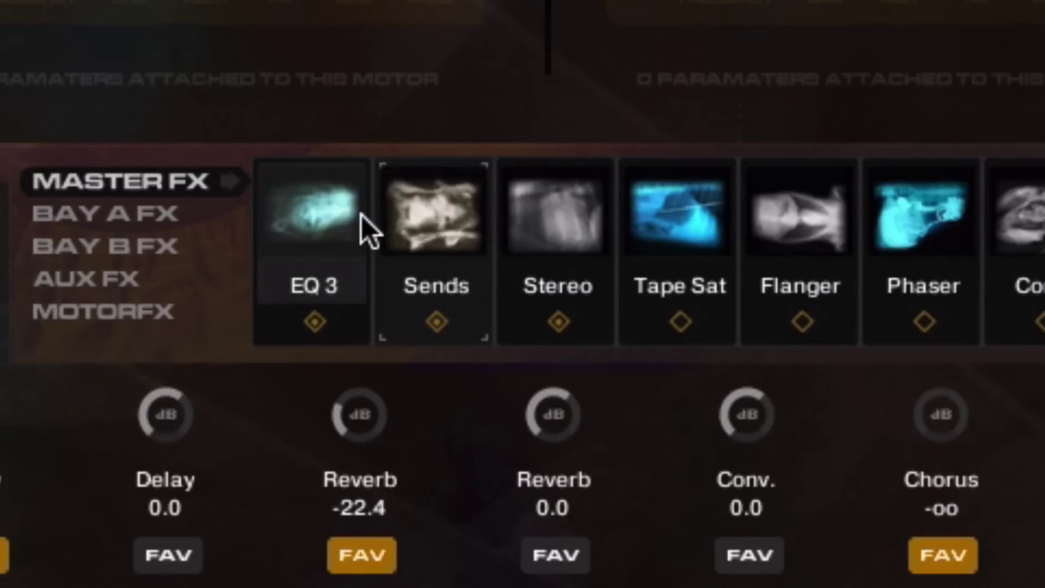
pyautogui.click(316, 322)
pyautogui.click(319, 238)
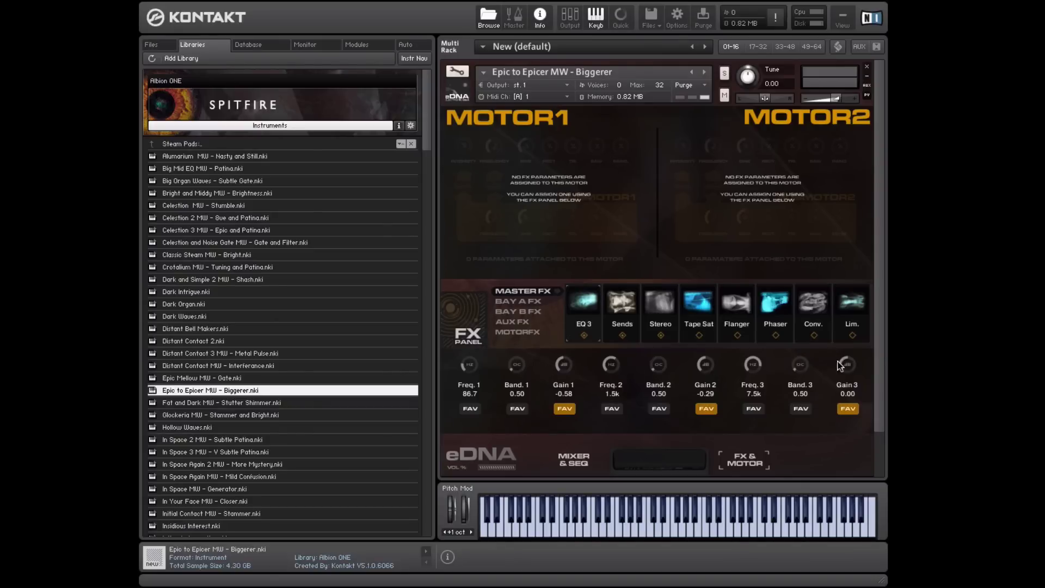
pyautogui.moveTo(851, 367)
pyautogui.mouseDown()
pyautogui.moveTo(853, 352)
pyautogui.moveTo(851, 367)
pyautogui.mouseUp()
pyautogui.moveTo(755, 373); pyautogui.dragTo(758, 369)
pyautogui.moveTo(853, 368)
pyautogui.mouseDown()
pyautogui.moveTo(845, 360)
pyautogui.moveTo(844, 369)
pyautogui.mouseUp()
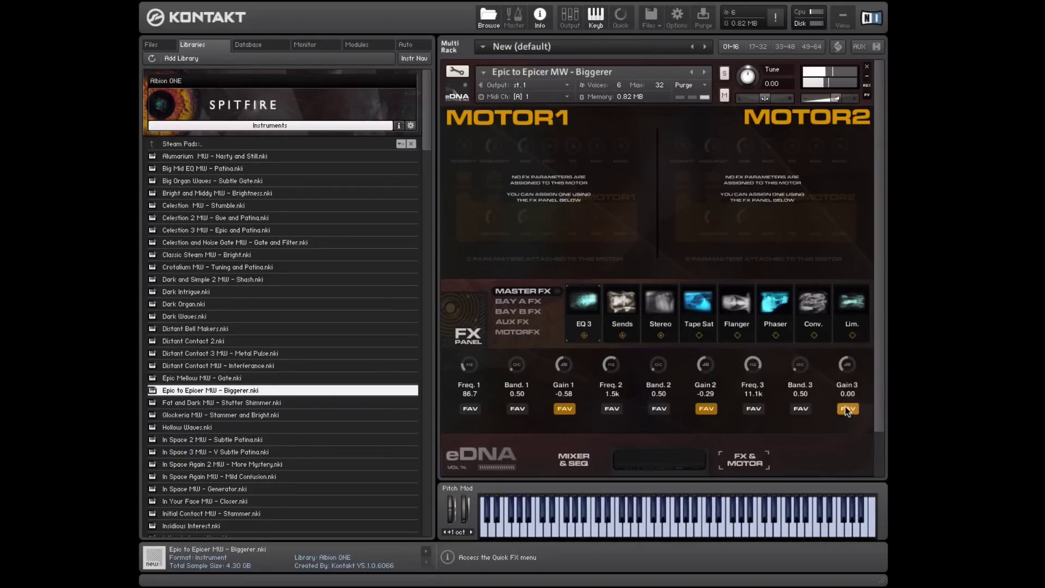
# Step: Set the FX dash's master EQ Gain 3 to -0.29 so it matches Gain 2
pyautogui.click(575, 461)
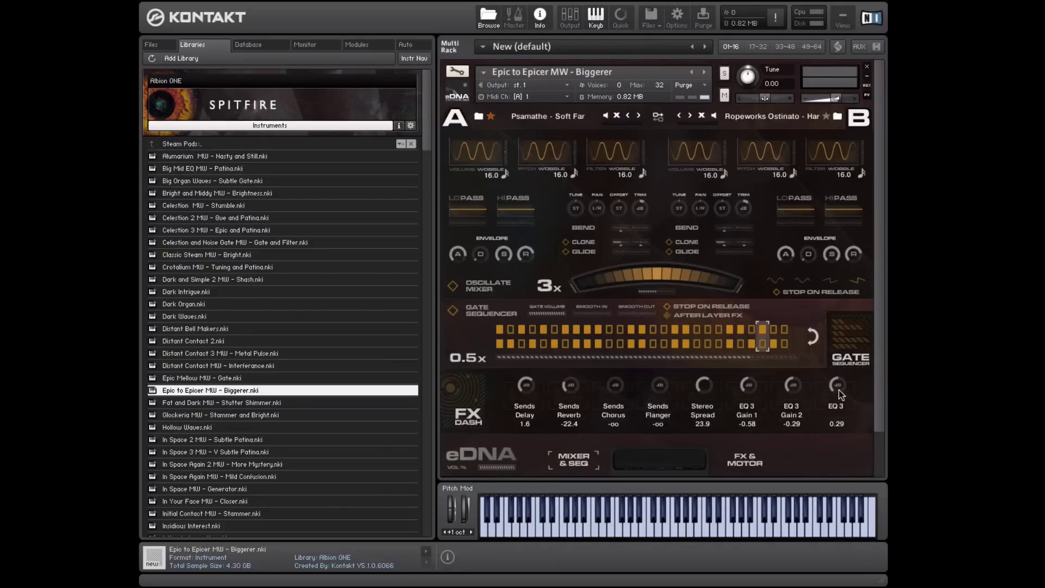
pyautogui.moveTo(839, 390)
pyautogui.mouseDown()
pyautogui.moveTo(836, 360)
pyautogui.moveTo(836, 389)
pyautogui.mouseUp()
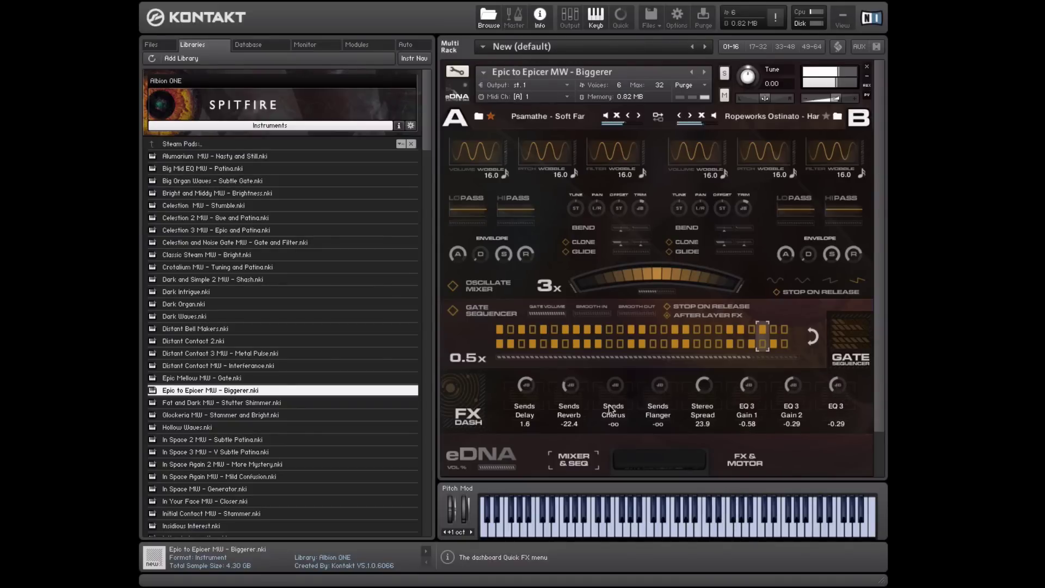
pyautogui.click(747, 461)
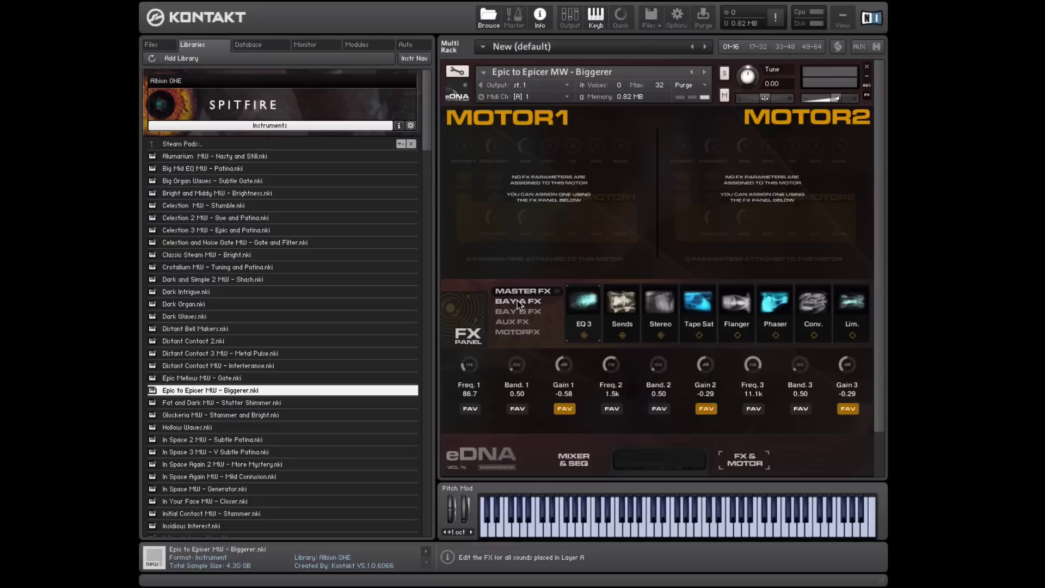
# Step: Display the Bay A and Bay B effects chains, switching between the Mixer & Seq and FX & Motor pages
pyautogui.click(519, 303)
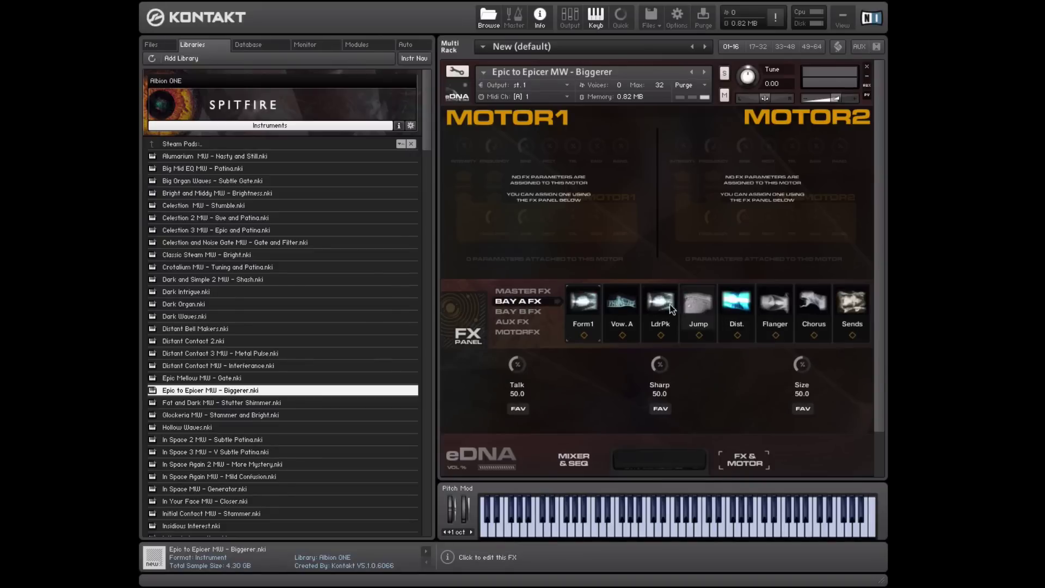
pyautogui.click(574, 460)
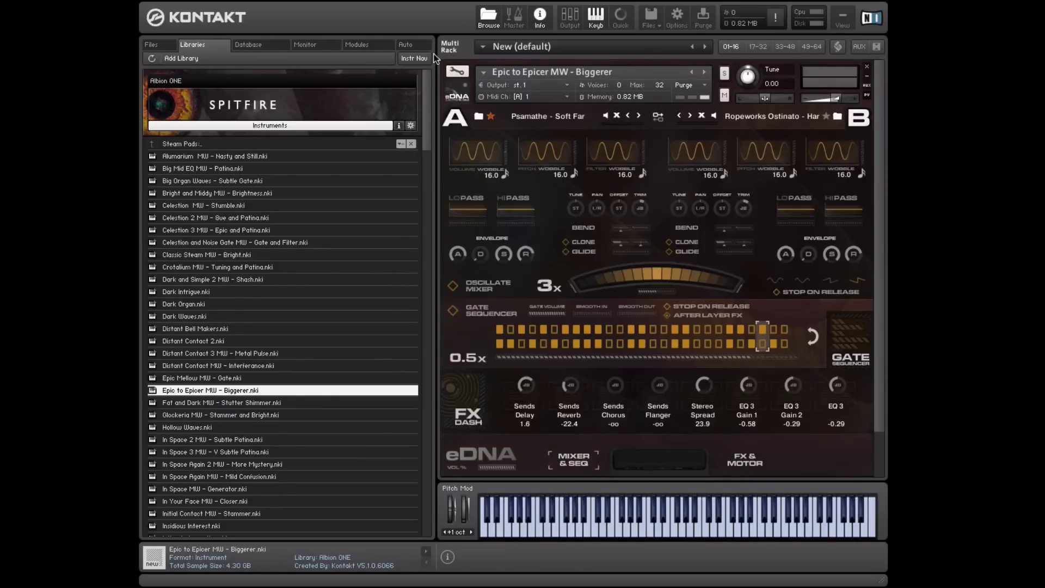
pyautogui.click(744, 460)
pyautogui.click(514, 312)
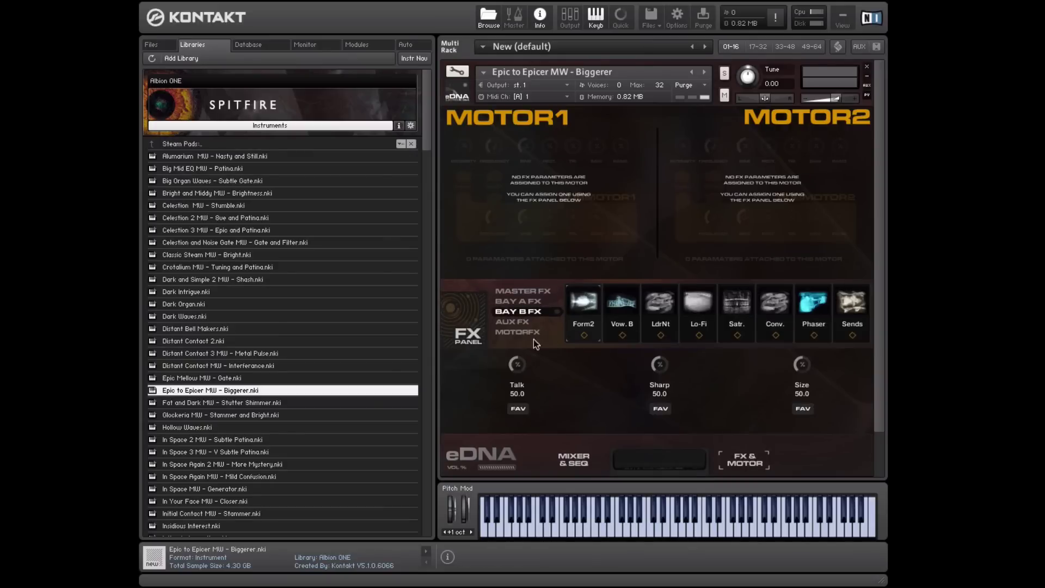
pyautogui.click(574, 460)
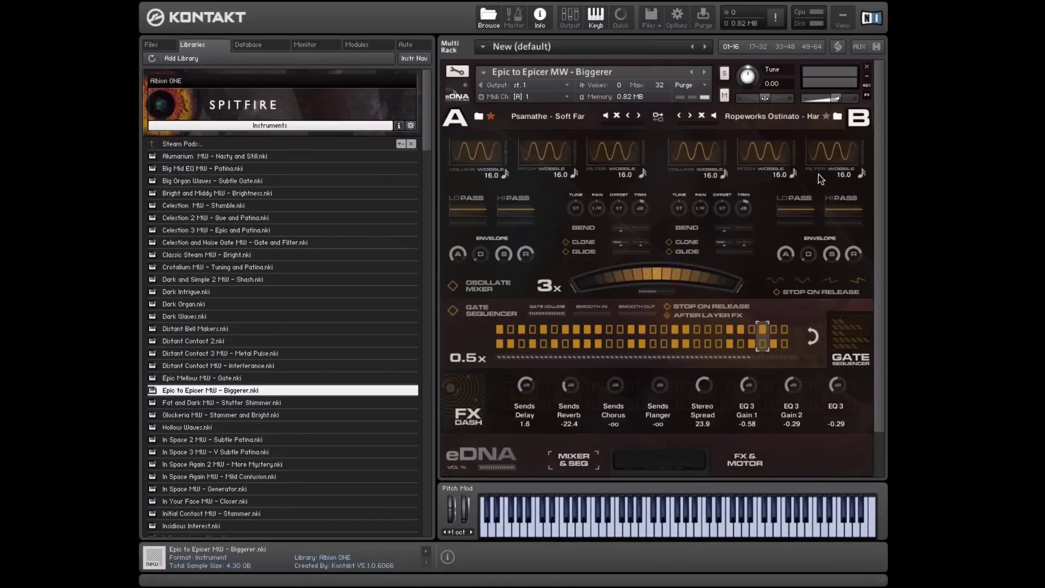
pyautogui.click(741, 460)
pyautogui.click(596, 461)
# Step: On the FX & Motor page, view the Bay A effects chain and its send levels
pyautogui.click(749, 462)
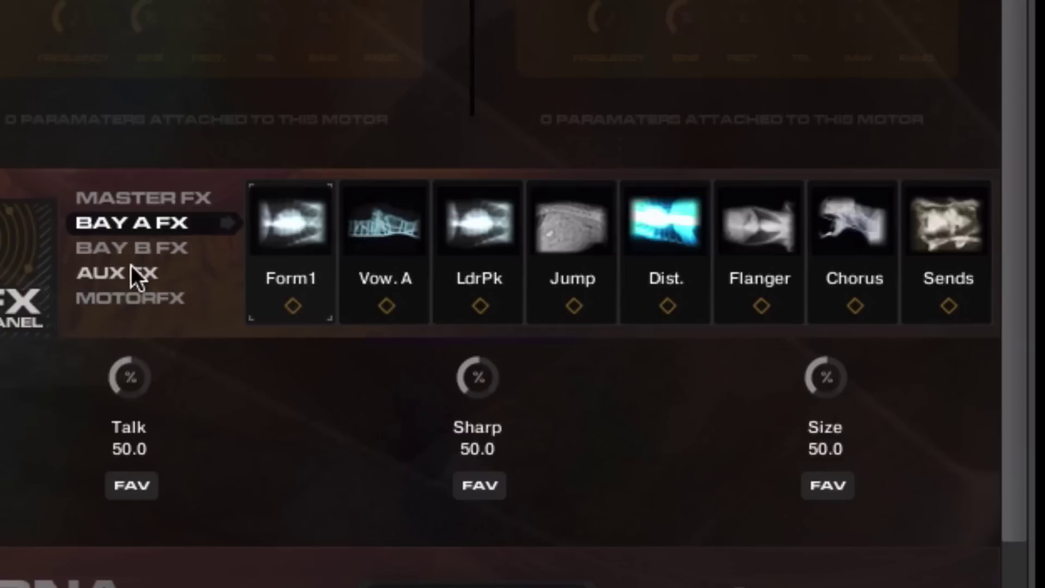
pyautogui.click(514, 403)
pyautogui.click(151, 223)
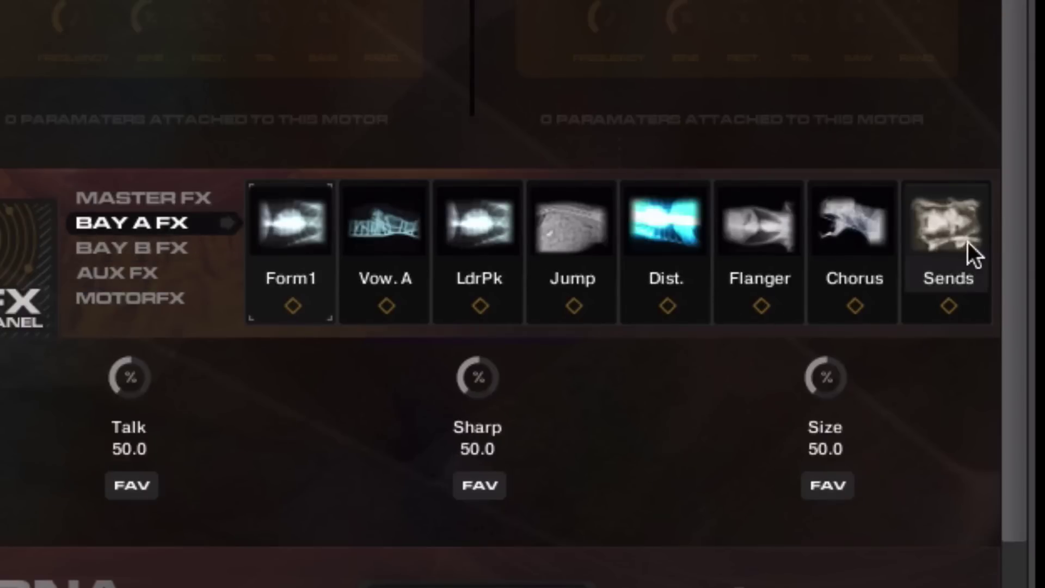
pyautogui.click(958, 301)
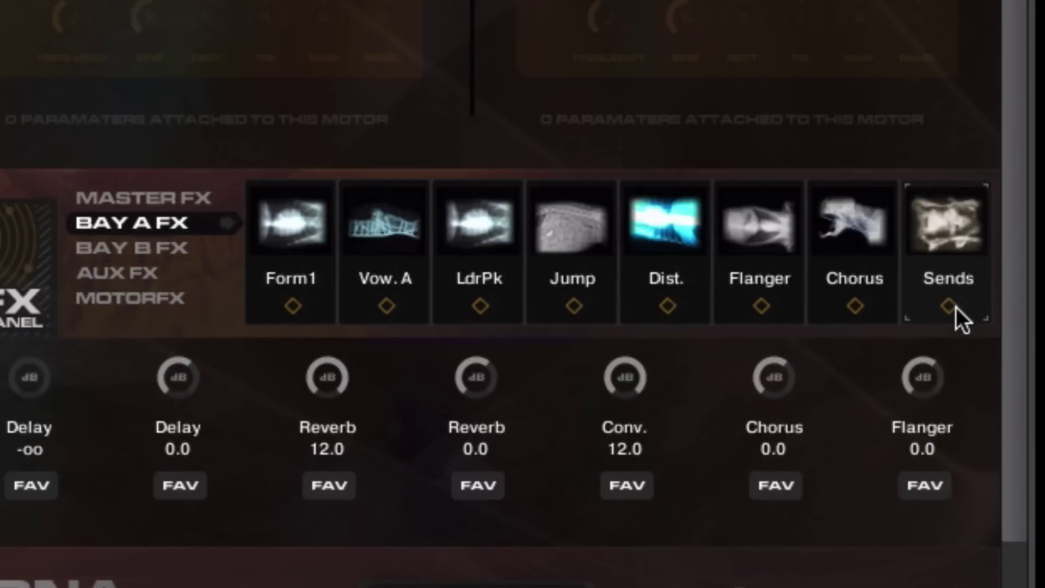
# Step: Compare the Bay B and Aux effects chains, ending on Aux's Phaser settings
pyautogui.click(154, 245)
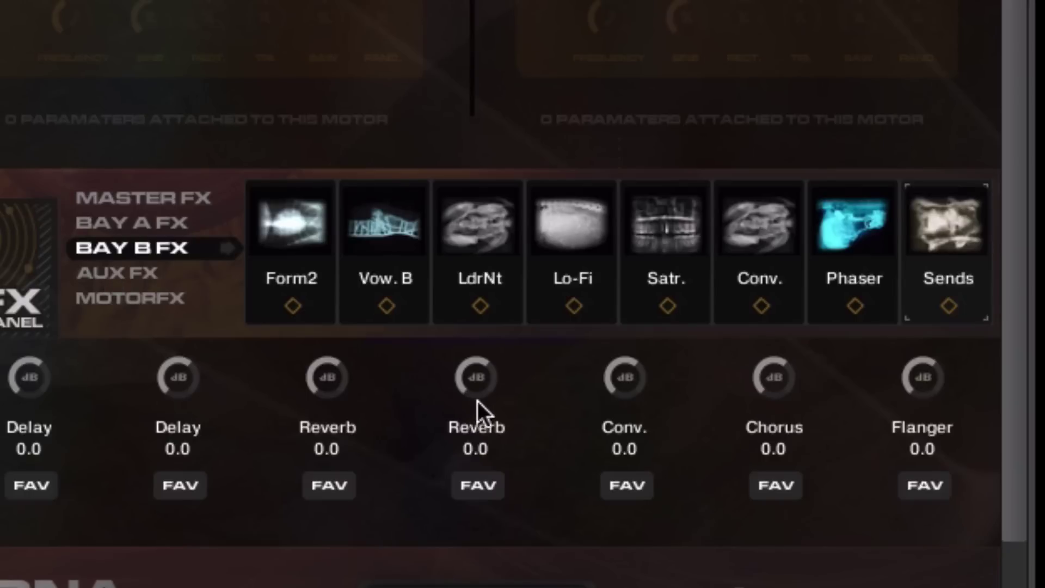
pyautogui.click(135, 277)
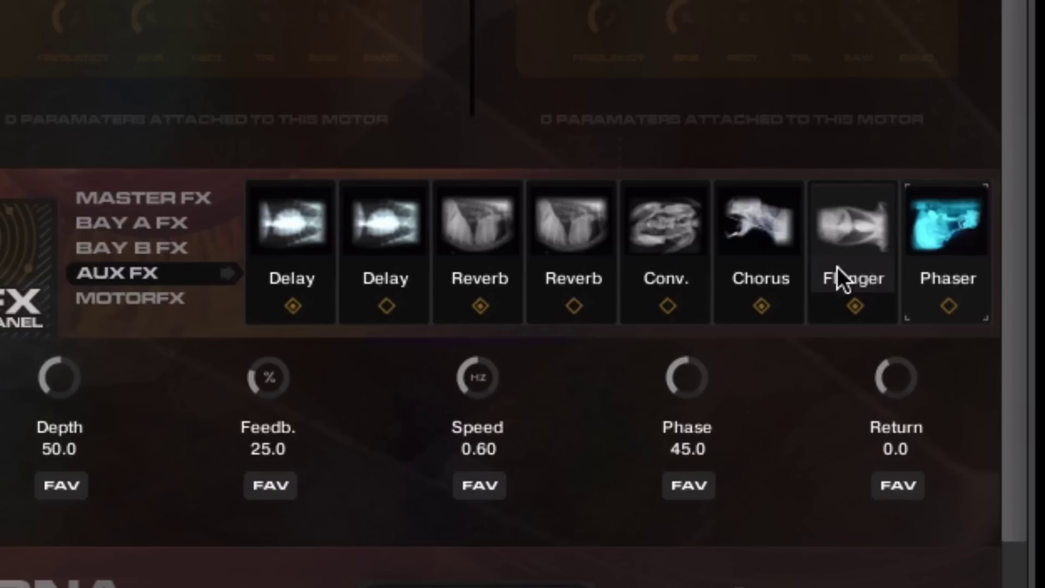
pyautogui.click(91, 248)
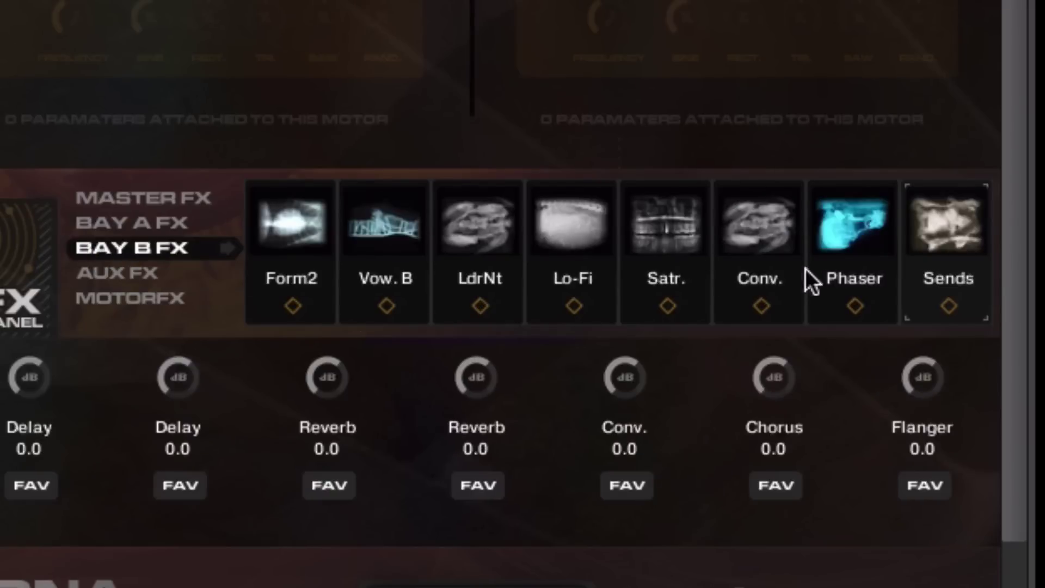
pyautogui.click(106, 275)
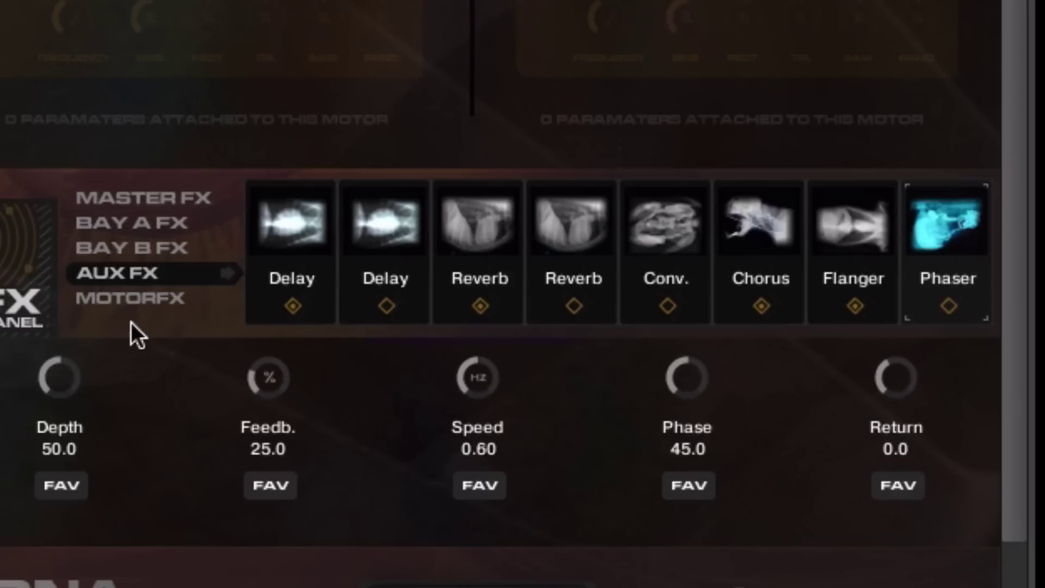
# Step: View the Motor FX and Master FX chains, then go back to the Mixer & Seq page
pyautogui.click(136, 301)
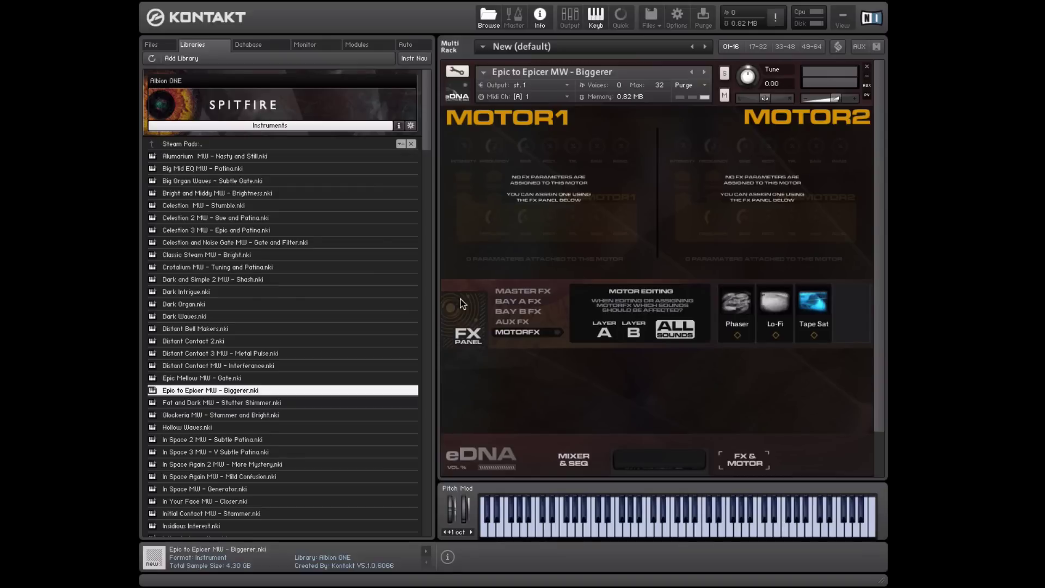
pyautogui.click(521, 290)
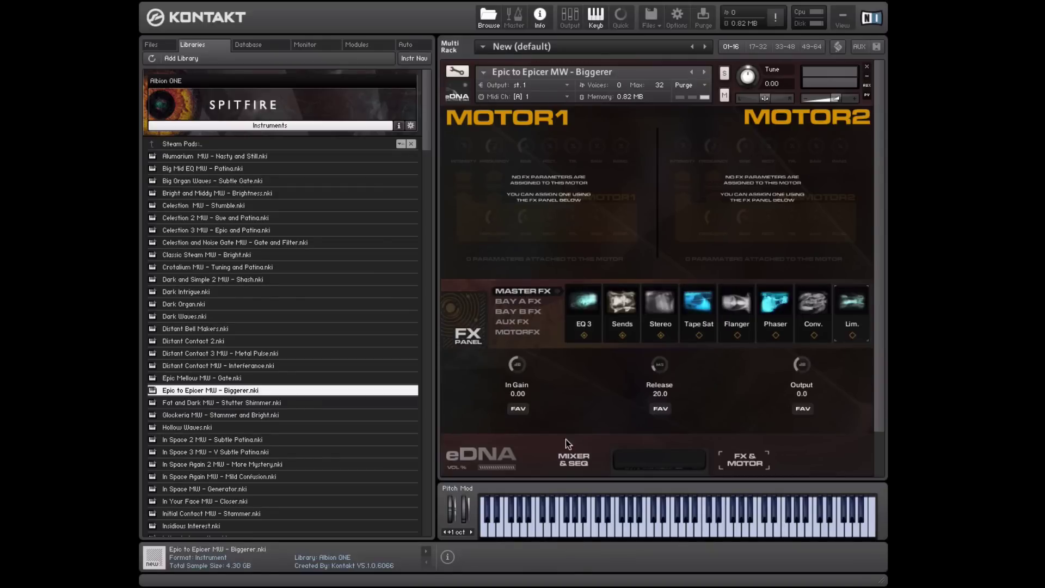
pyautogui.click(574, 460)
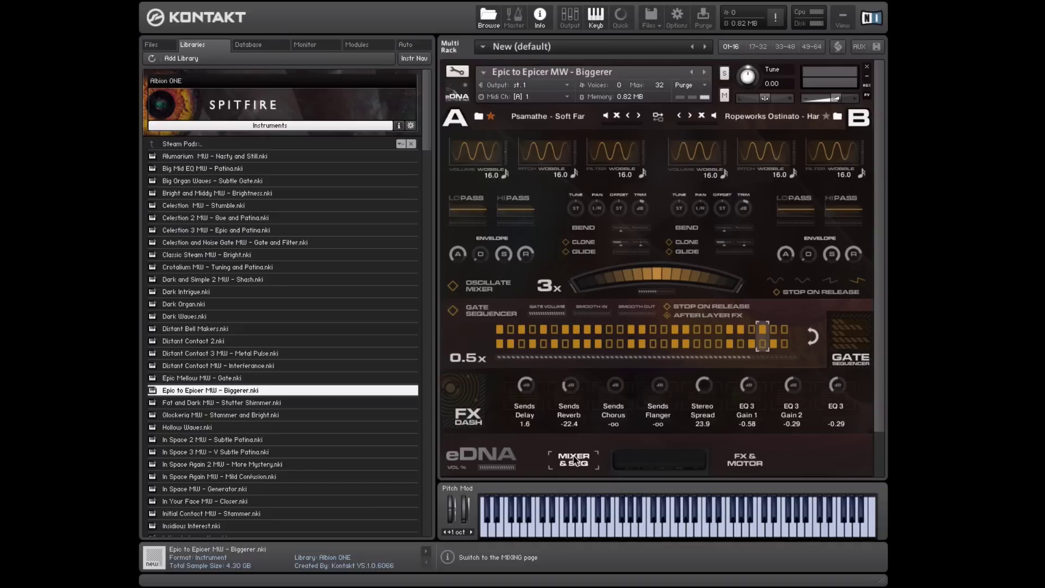